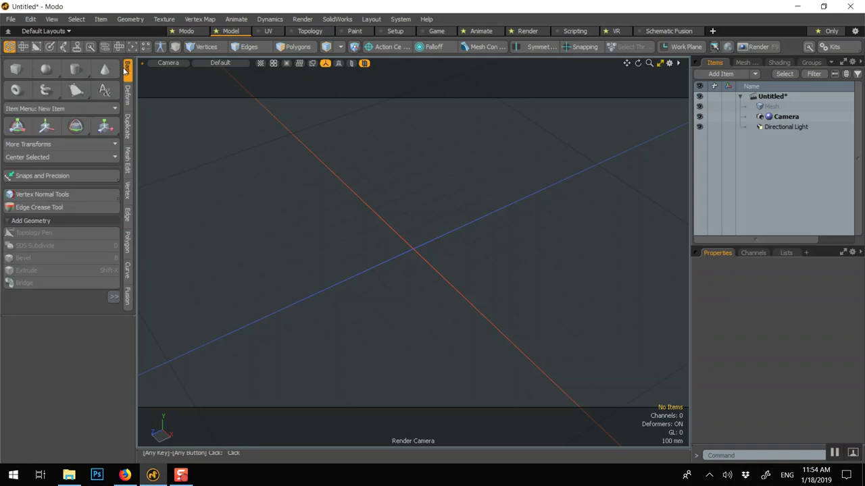
- Add a cube primitive to the empty scene
right_click(417, 251)
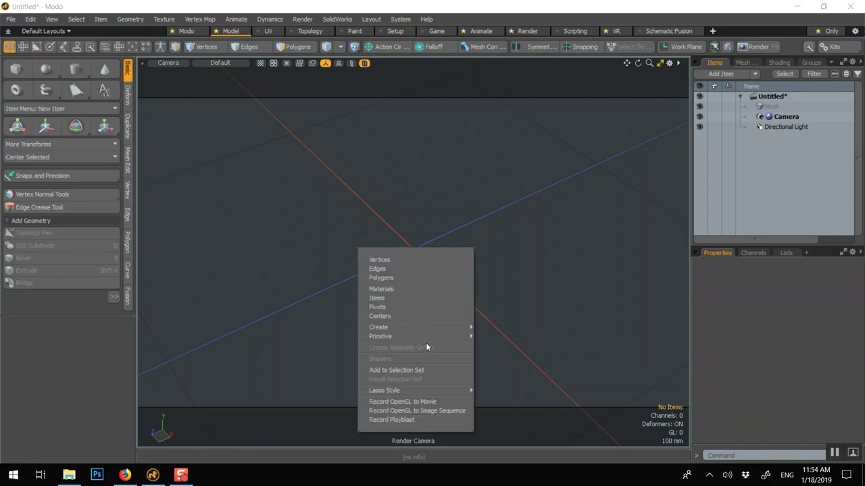
mouse_move(424, 336)
click(489, 336)
scroll(466, 321, down, 3)
alt+drag(468, 336, 543, 319)
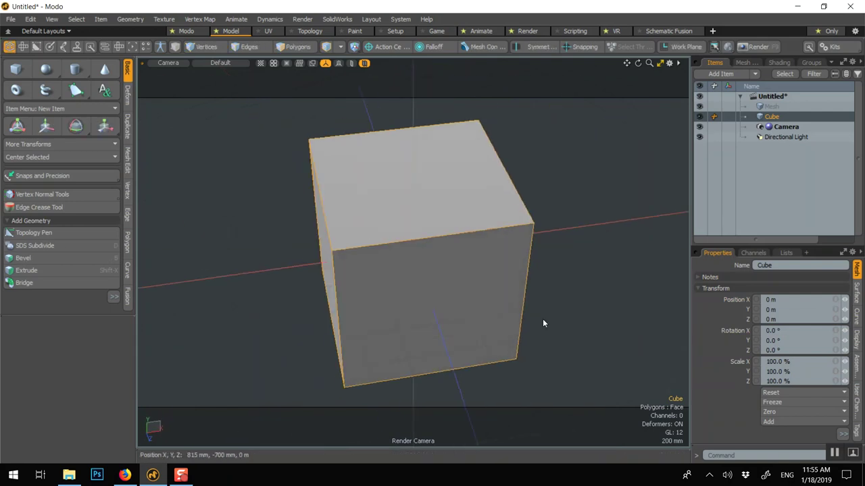
- Inset the cube's side face at negative X by about 320 mm with a polygon bevel
key(3)
click(374, 256)
alt+drag(300, 272, 332, 268)
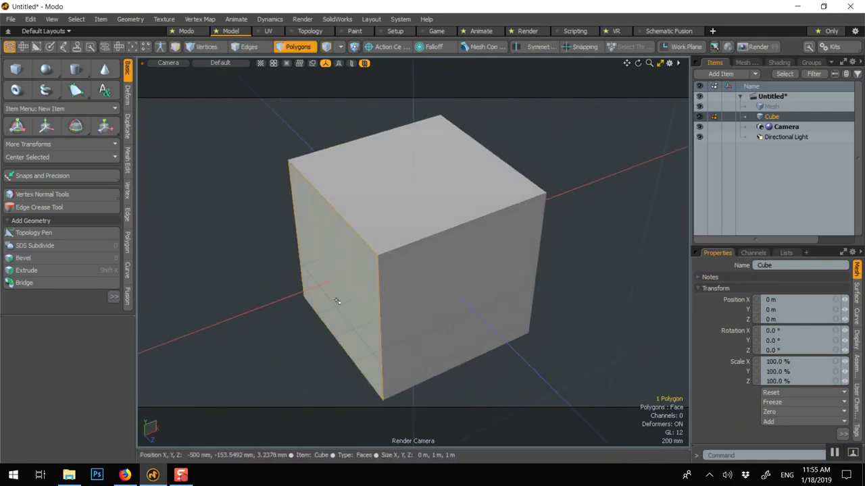
key(b)
drag(381, 334, 365, 317)
key(shift+a)
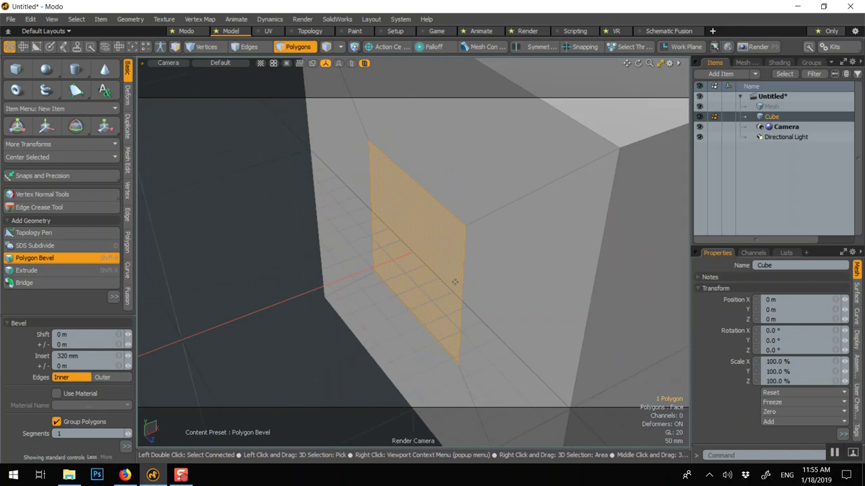
- Scale down the inset side face and move it about -110 mm in X and -245 mm in Y
scroll(461, 285, down, 3)
key(y)
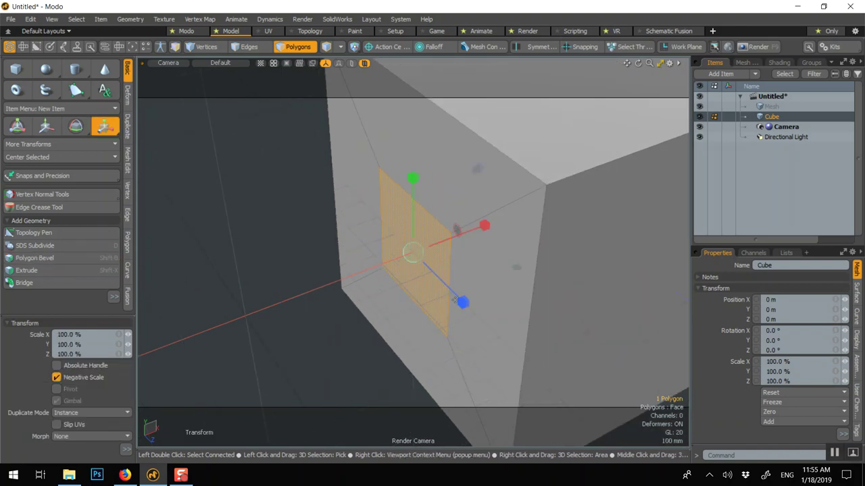
drag(421, 262, 400, 263)
key(w)
drag(414, 190, 419, 319)
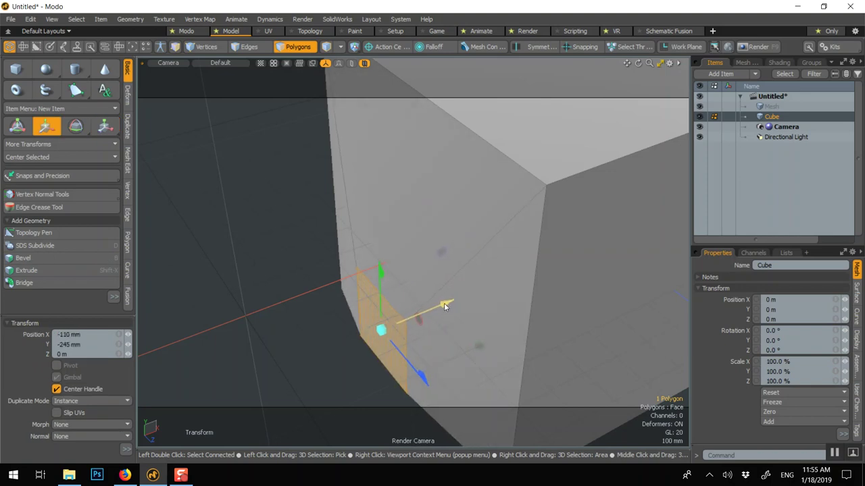
key(q)
click(301, 220)
- Inset the cube's top face by about 56 mm and bevel it about 940 mm inward to hollow out the bowl
click(592, 104)
scroll(586, 136, down, 2)
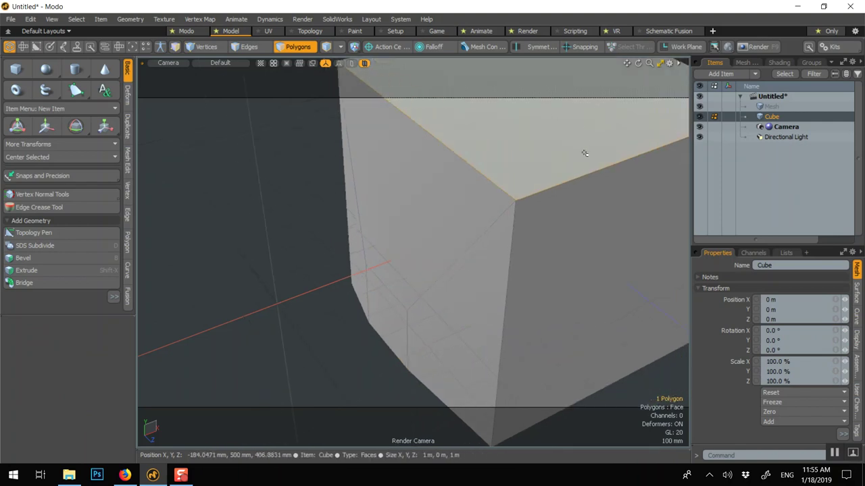
scroll(585, 149, down, 4)
key(b)
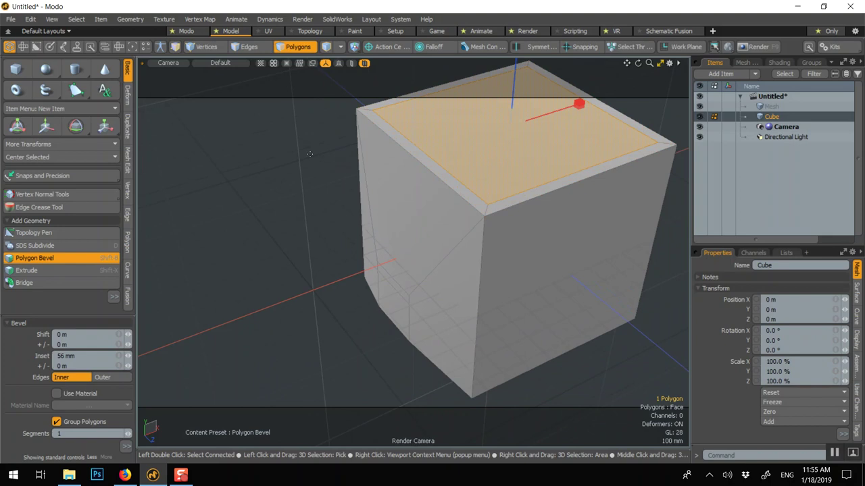
key(shift)
drag(512, 68, 500, 226)
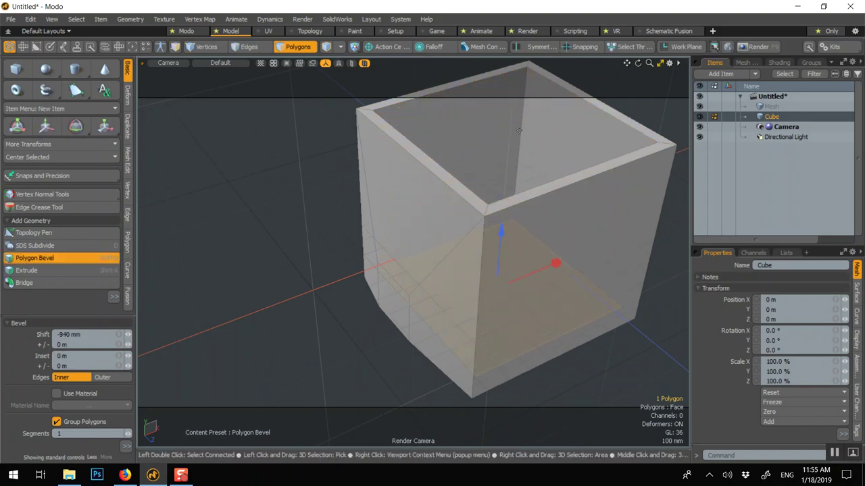
key(q)
click(244, 123)
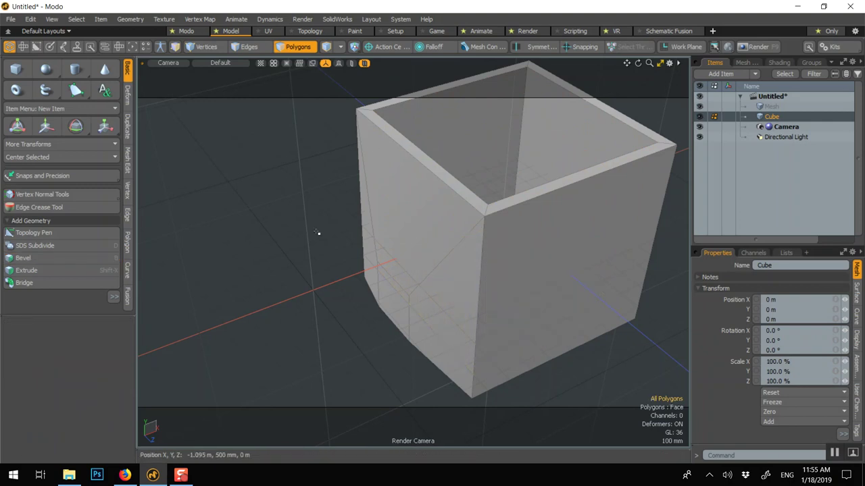
- Bevel the small lower side face outward to form the first section of the pipe stem
click(395, 309)
scroll(395, 309, down, 2)
key(b)
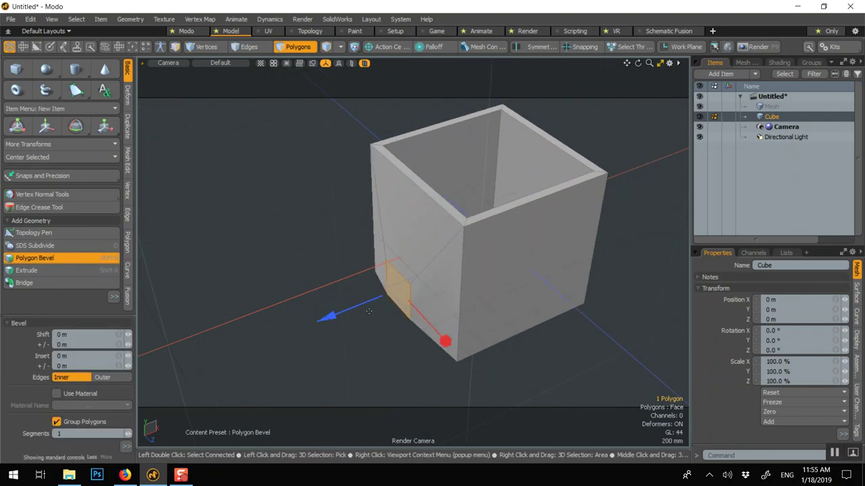
drag(327, 315, 195, 364)
- Scale down the end face of the first stem section and tilt it slightly downward
key(w)
key(y)
drag(281, 329, 245, 285)
key(r)
key(e)
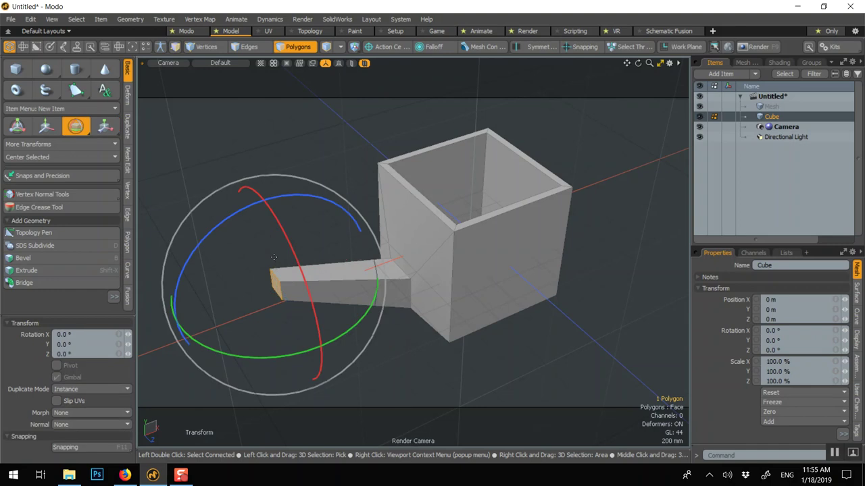
drag(241, 217, 226, 236)
- Bevel the tilted end face outward into a second stem section and scale down its end
key(b)
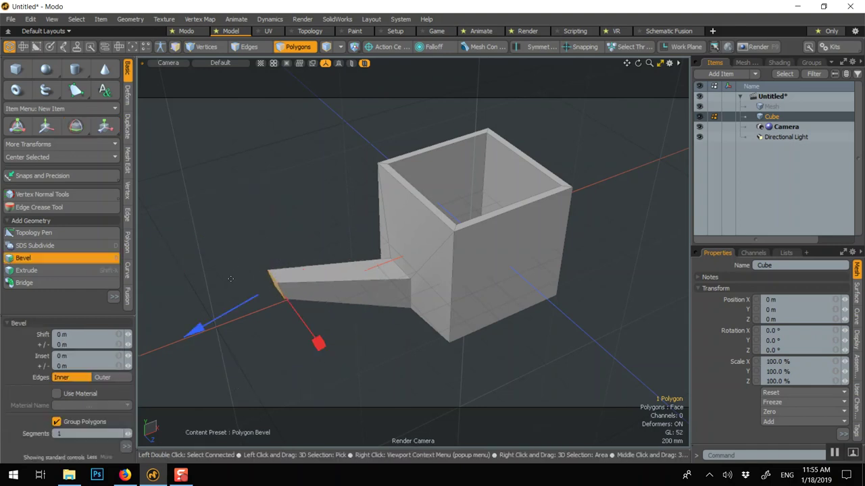
drag(224, 328, 145, 378)
key(y)
drag(175, 352, 158, 352)
key(space)
click(261, 239)
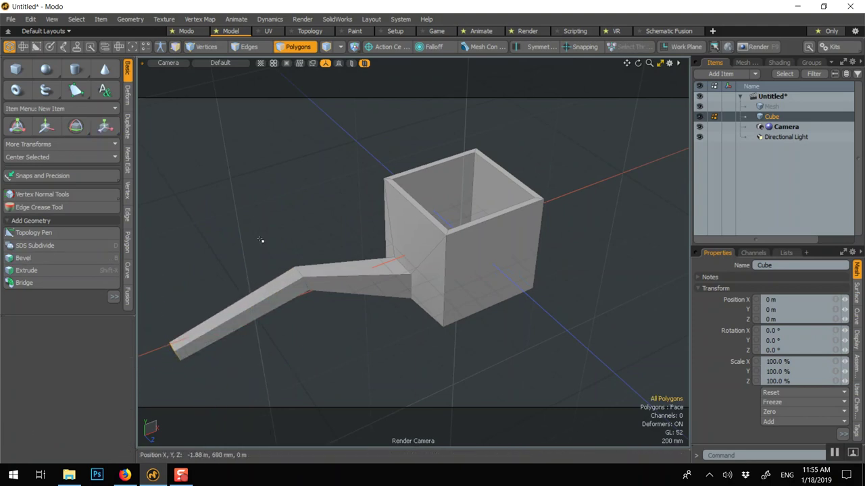
- Preview the pipe mesh as a subdivision surface and return it to plain faces
key(5)
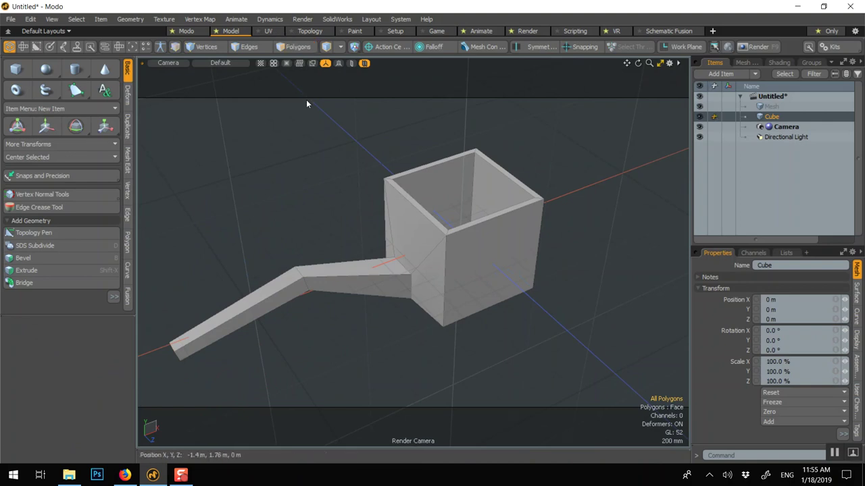
key(Tab)
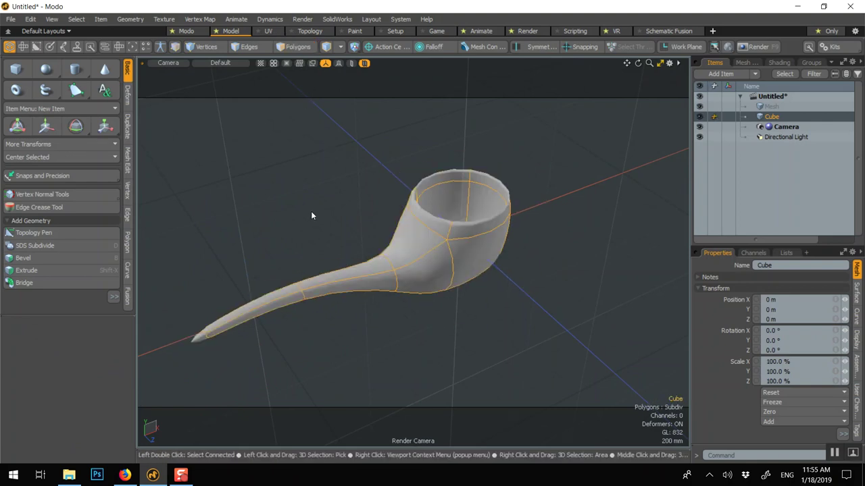
key(Tab)
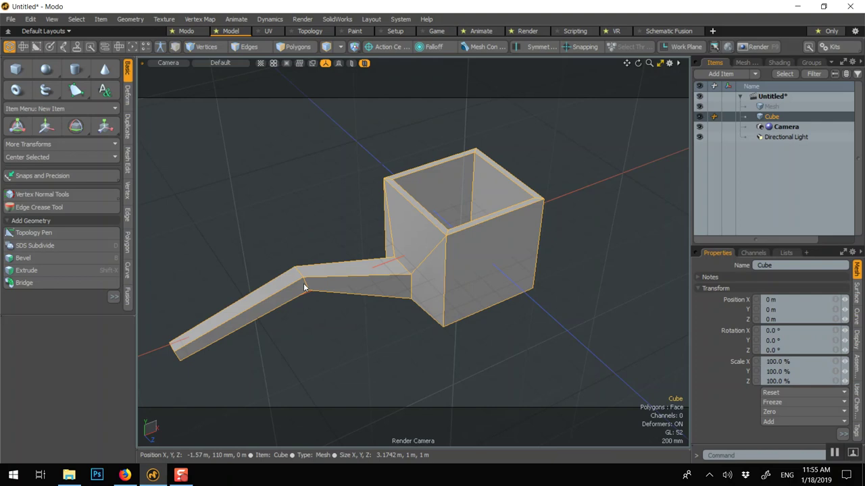
- Bevel the four bowl-rim polygons and the stem's end polygon together with 0 m shift and 0 m inset
scroll(305, 286, up, 2)
click(291, 51)
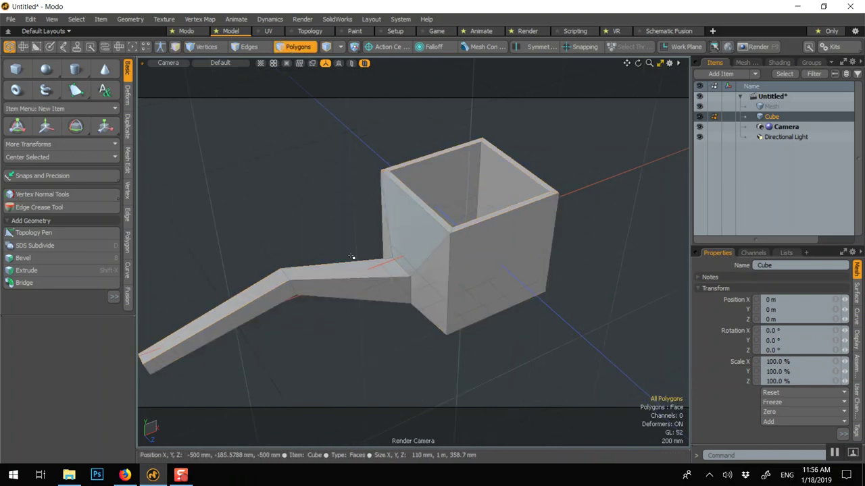
click(429, 214)
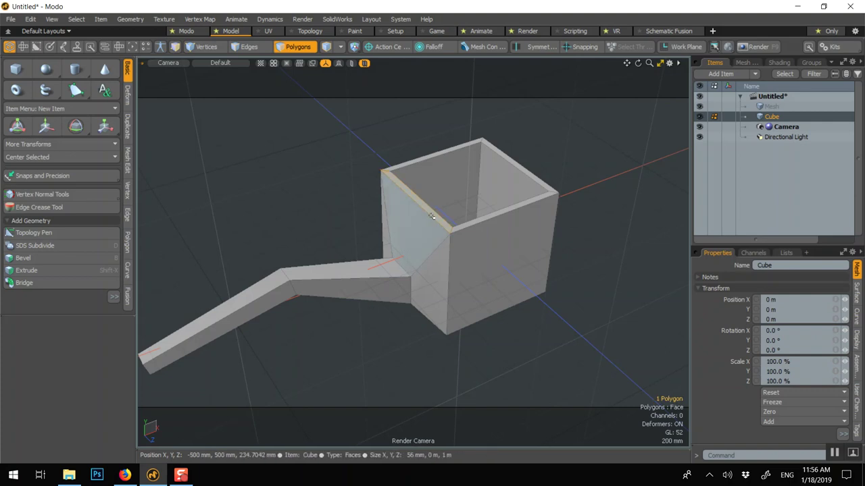
shift+click(466, 224)
shift+click(464, 231)
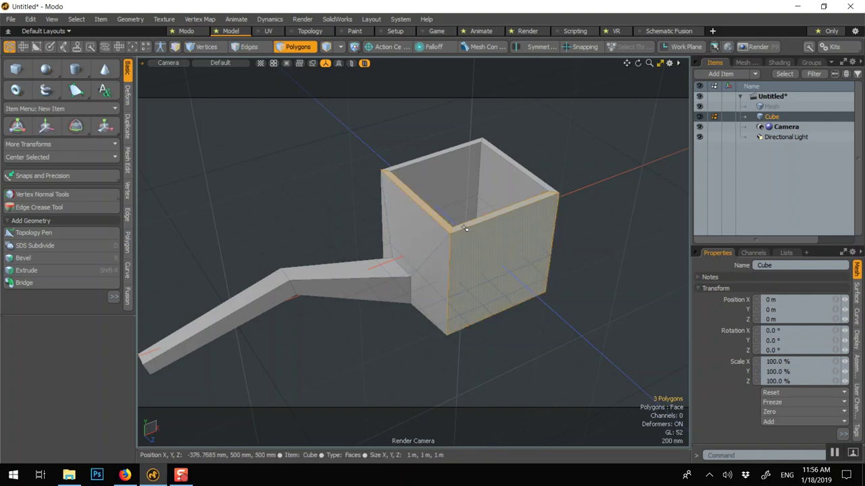
ctrl+click(466, 250)
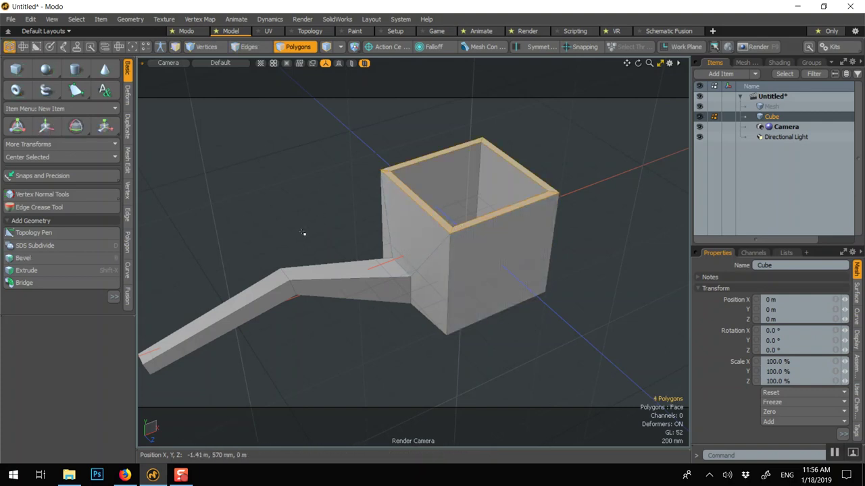
alt+drag(247, 248, 290, 214)
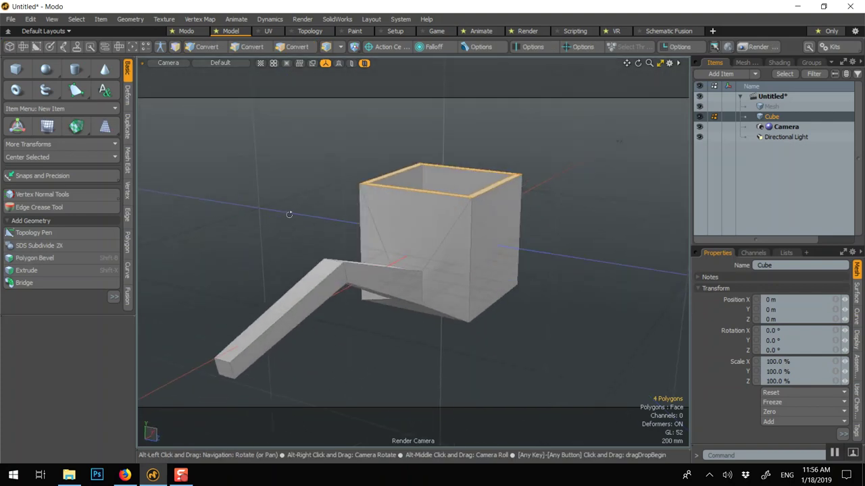
shift+click(217, 371)
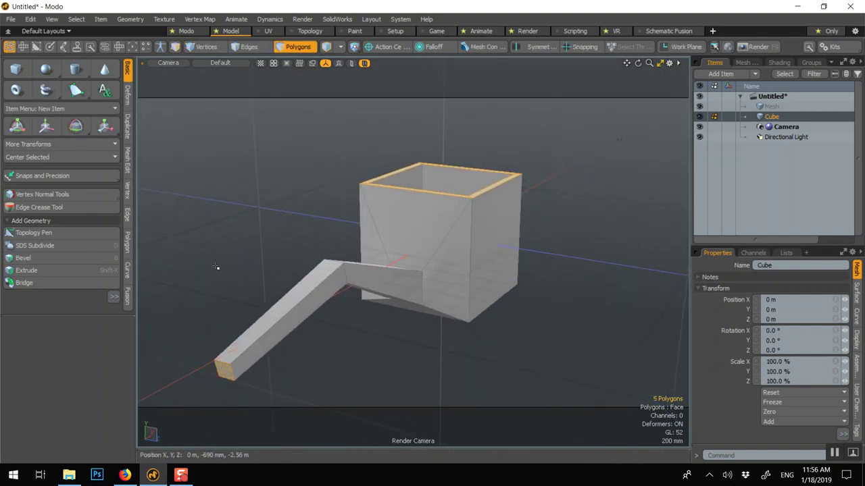
key(b)
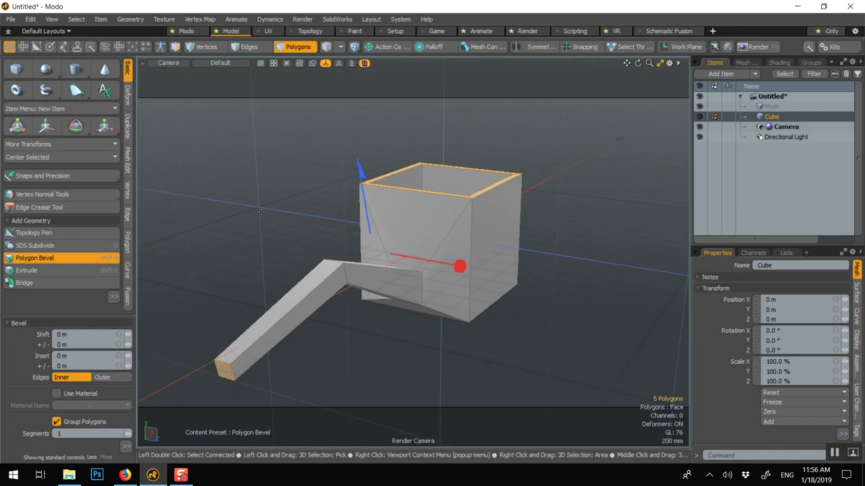
key(space)
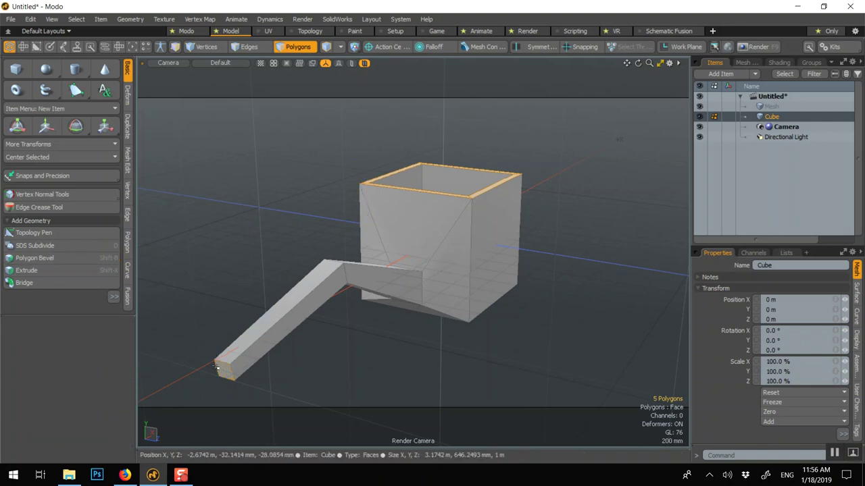
click(287, 193)
- Convert the whole pipe mesh to a subdivision surface
key(5)
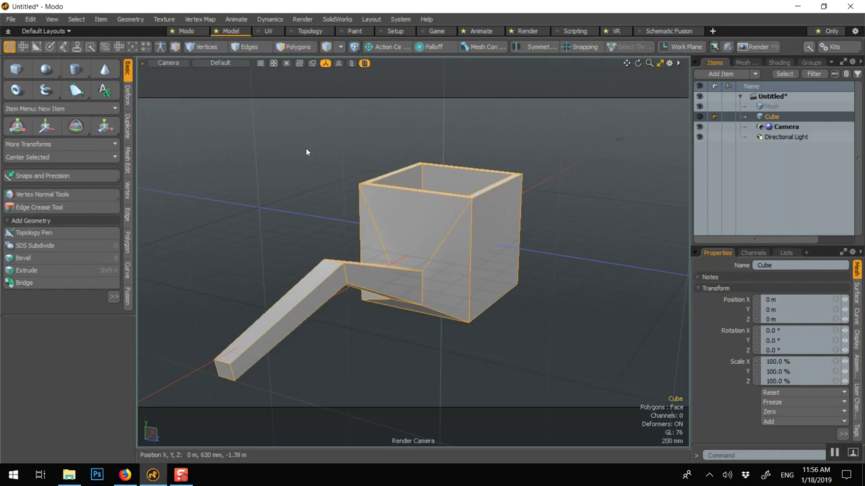
key(Tab)
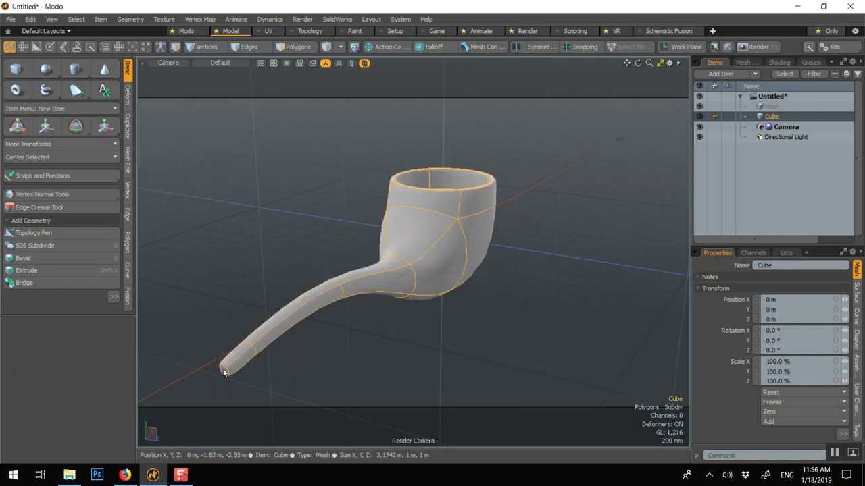
- Scale the four vertices at the middle of the stem uniformly to about 35.5% to thin it
alt+drag(419, 283, 364, 318)
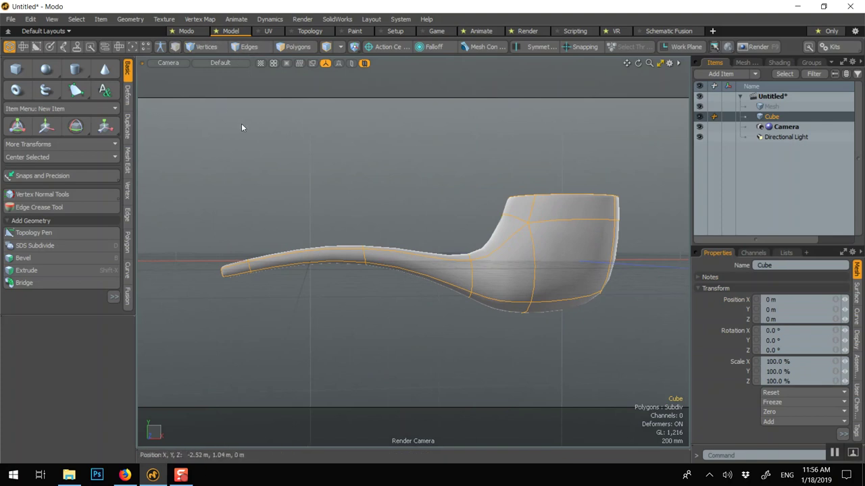
key(1)
right_drag(336, 177, 406, 308)
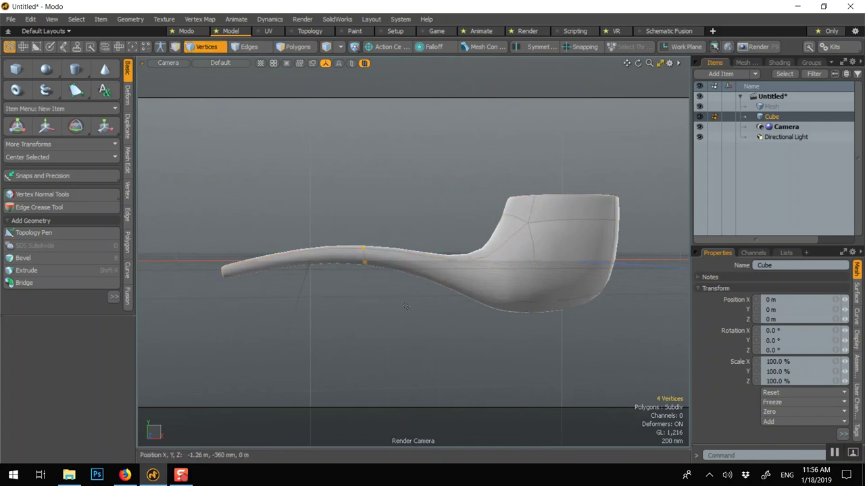
key(y)
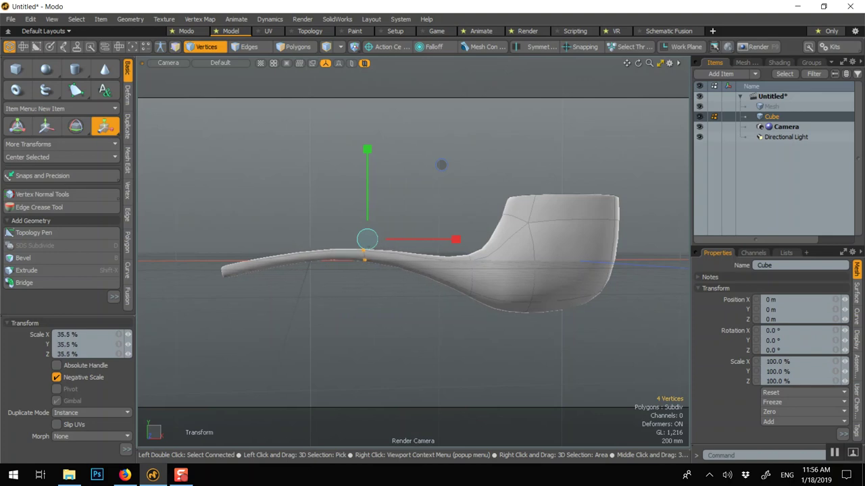
key(q)
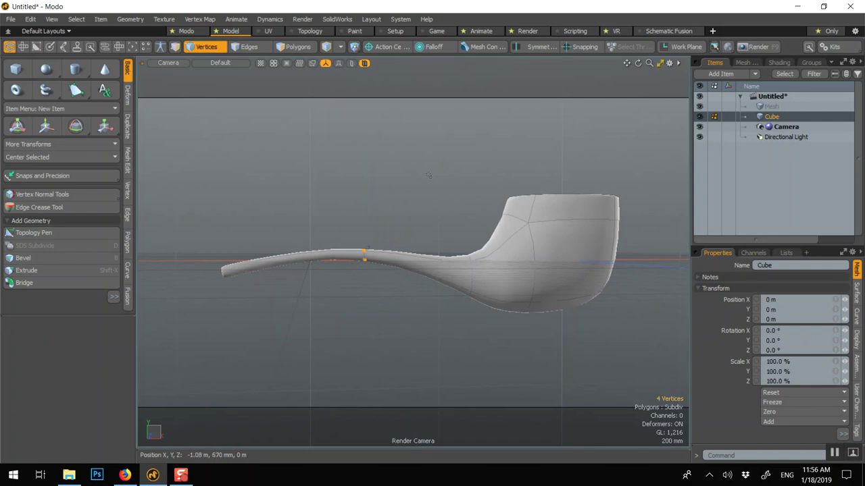
- Try scaling the eight upper bowl vertices nearest the stem to about 206.5% along Z, and undo the scaling
drag(455, 164, 550, 232)
alt+drag(458, 200, 510, 191)
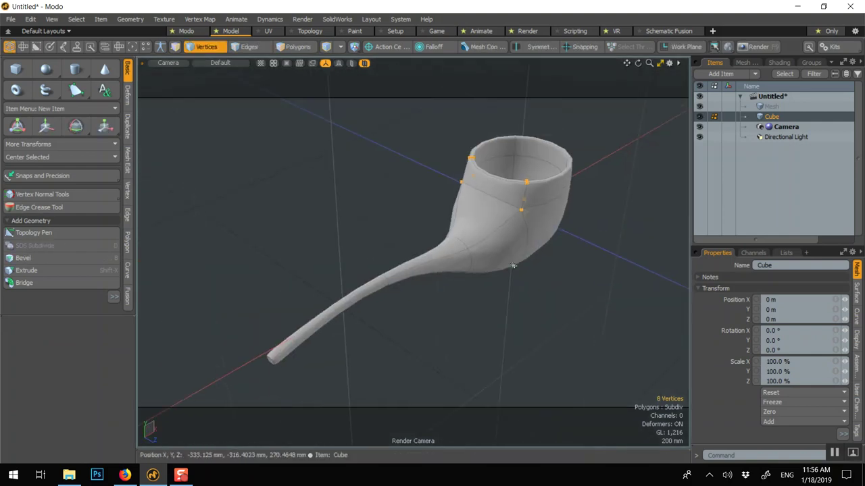
key(r)
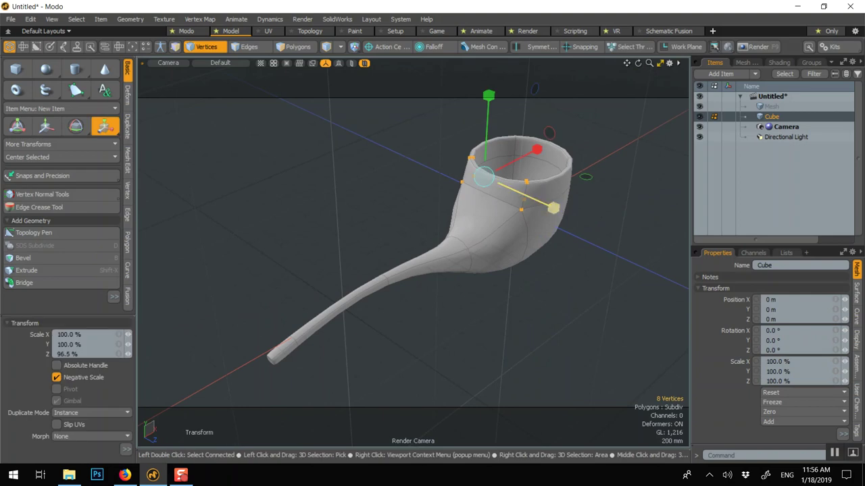
drag(553, 208, 641, 247)
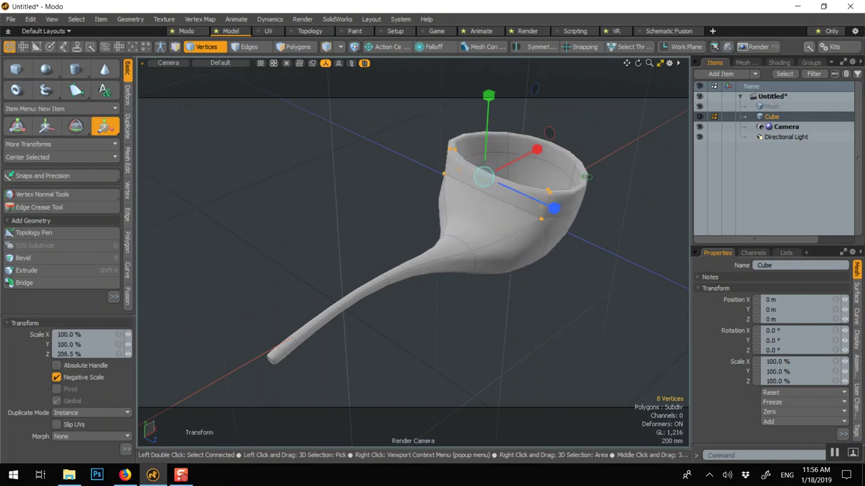
key(ctrl+z)
key(q)
click(333, 97)
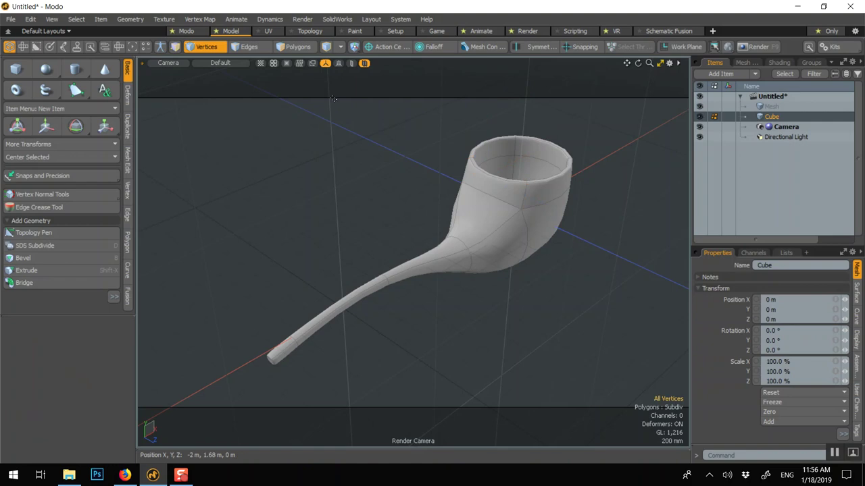
- Delete the existing pipe mesh item and add a new cube to the scene
alt+drag(529, 318, 521, 313)
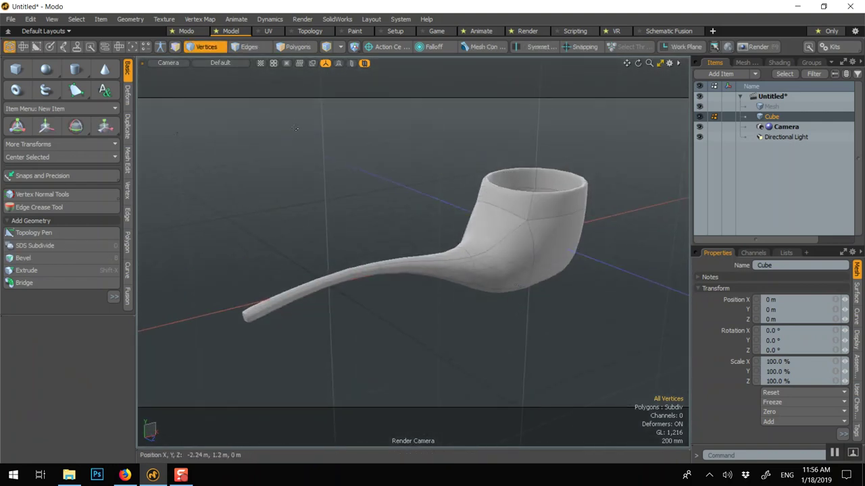
click(204, 47)
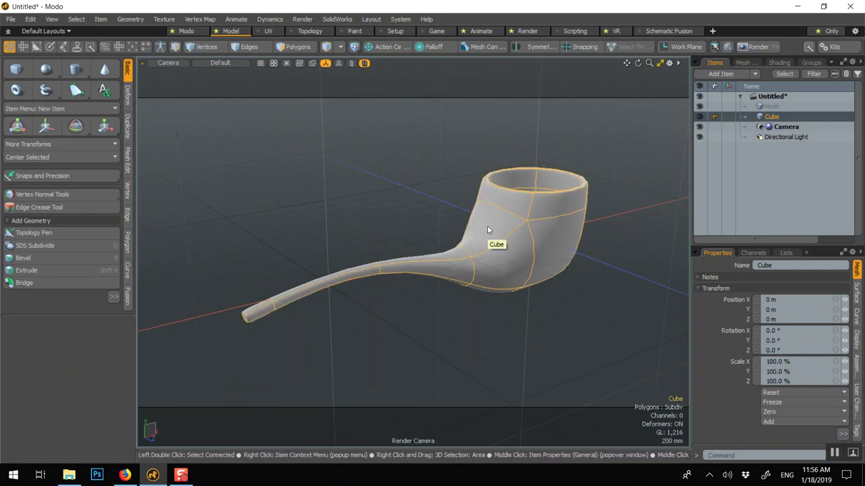
key(Delete)
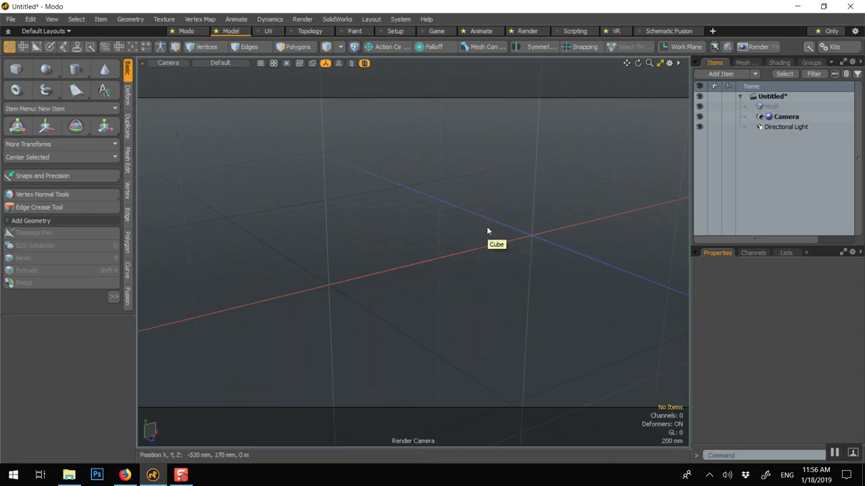
right_click(391, 208)
click(454, 293)
key(a)
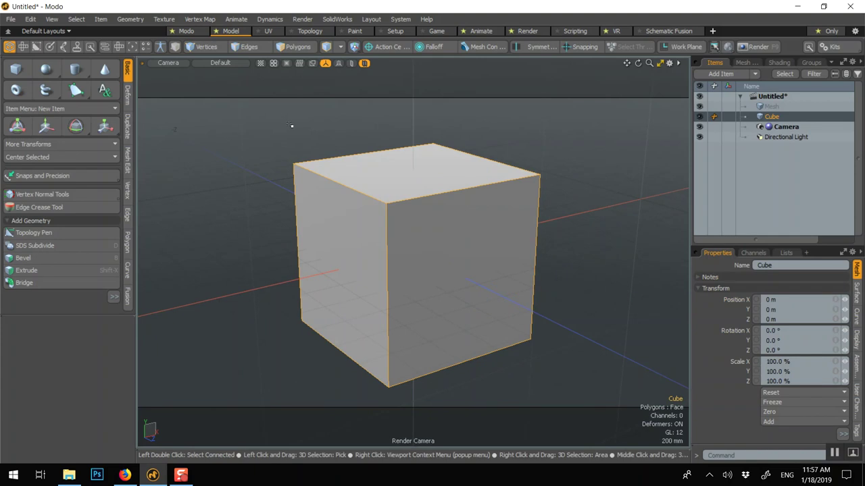
- Inset the cube's top polygon slightly to form a thin rim and bevel it inward with a -930 mm shift
key(3)
click(420, 186)
key(b)
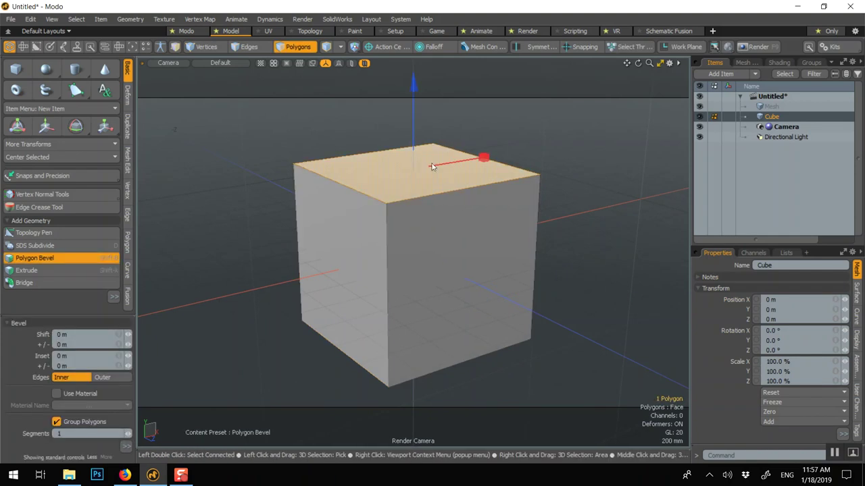
drag(483, 157, 480, 158)
shift+click(487, 142)
drag(414, 85, 413, 251)
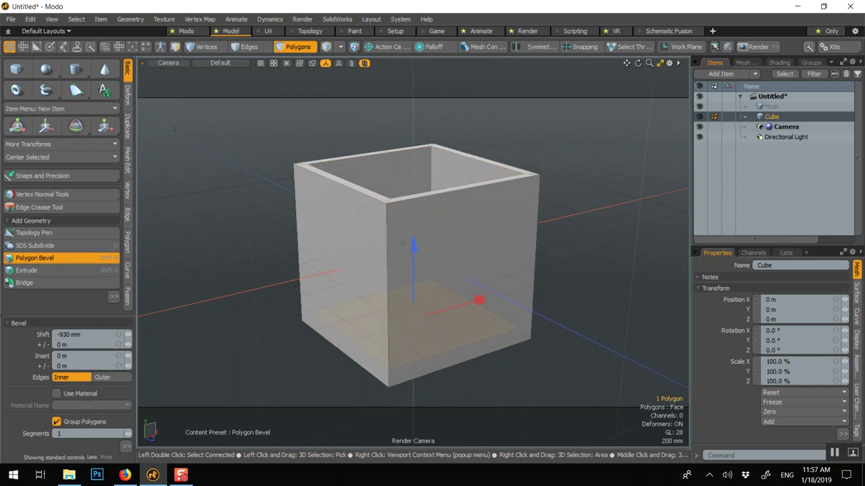
key(space)
- Bevel the hollow's inner wall polygon on the negative X side with a 308 mm inset
alt+drag(430, 207, 483, 326)
click(352, 204)
key(b)
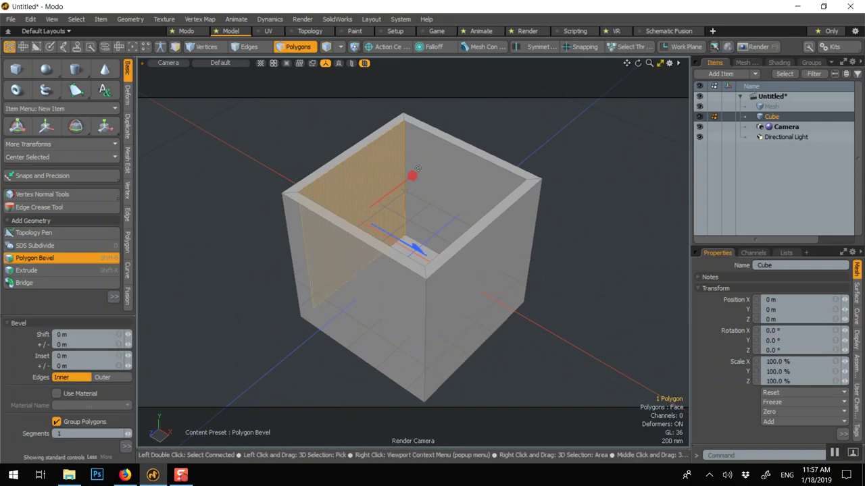
drag(416, 178, 401, 184)
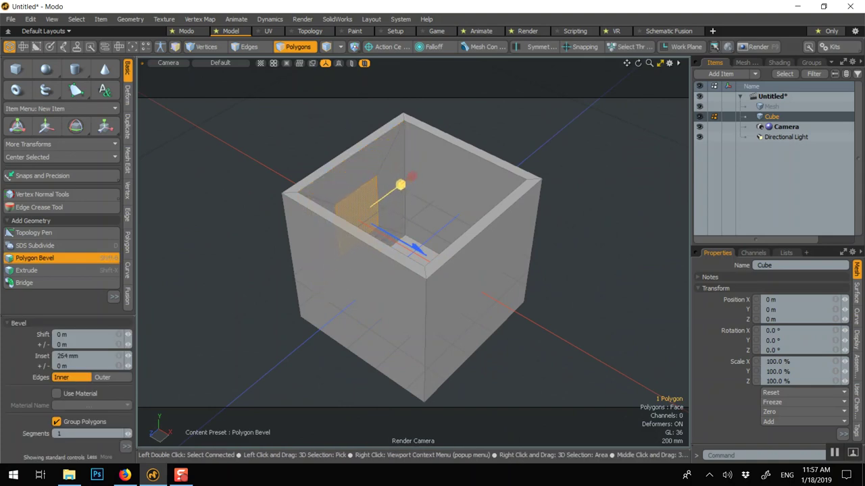
key(space)
key(shift+a)
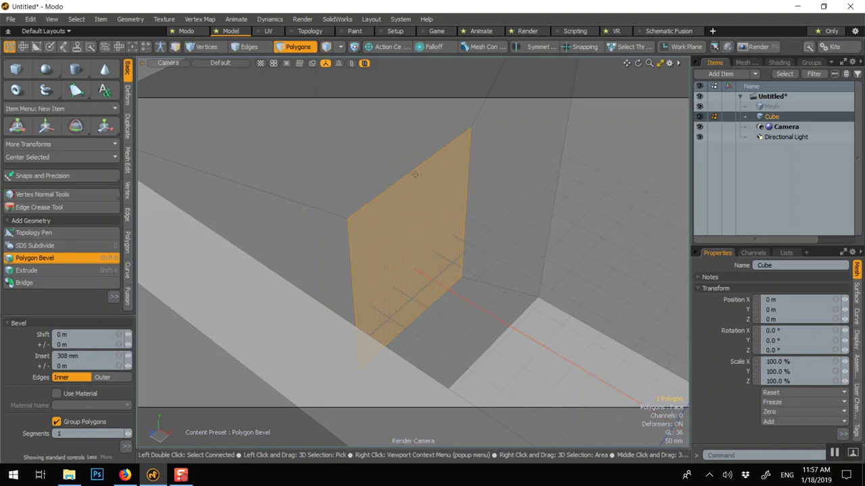
key(y)
scroll(413, 176, down, 2)
key(space)
- Scale the inset wall polygon to about 69% in Y and 77.5% in Z
key(r)
scroll(412, 179, down, 3)
scroll(413, 183, down, 2)
alt+drag(412, 183, 351, 194)
drag(413, 181, 413, 193)
drag(325, 253, 332, 251)
drag(335, 192, 341, 198)
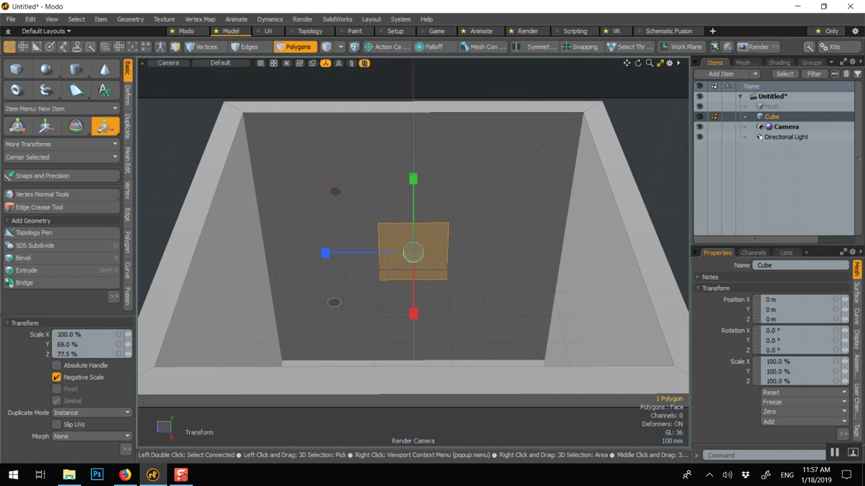
- Move the small inner polygon down along the wall and scale it down slightly
key(w)
drag(413, 253, 394, 292)
key(r)
key(w)
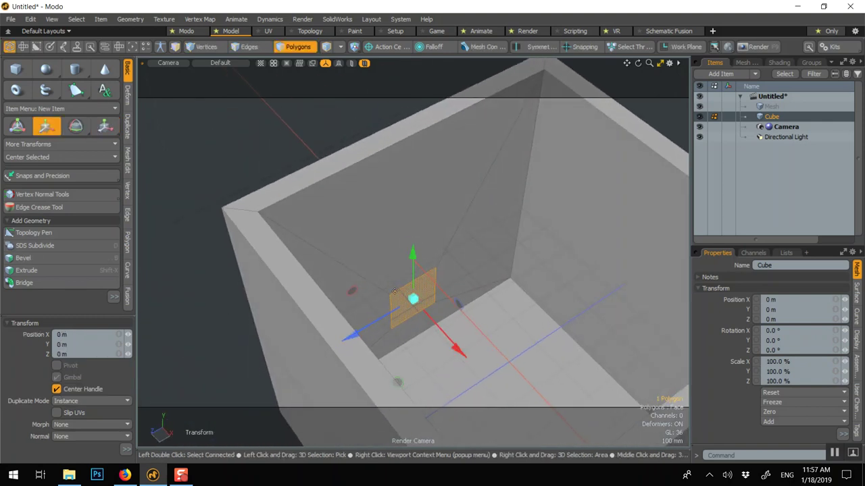
- Push the small inner polygon outward along negative X and lower it along Y toward the bowl's floor
drag(459, 350, 444, 335)
key(q)
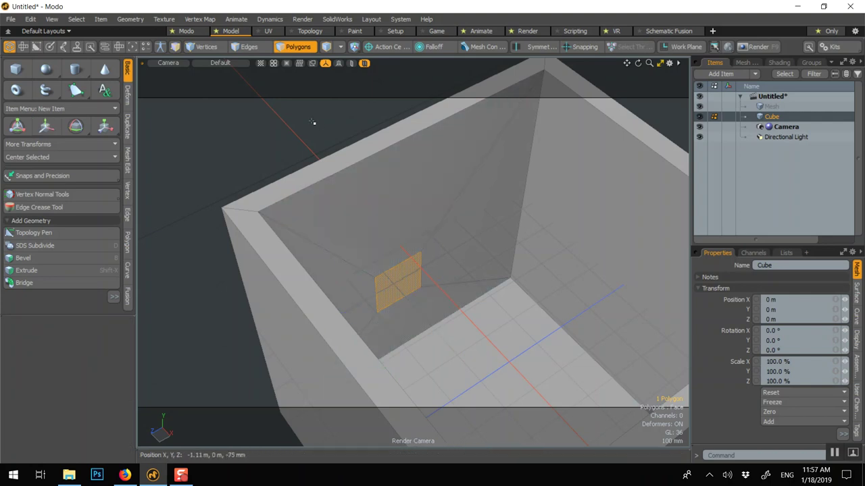
click(307, 125)
click(398, 282)
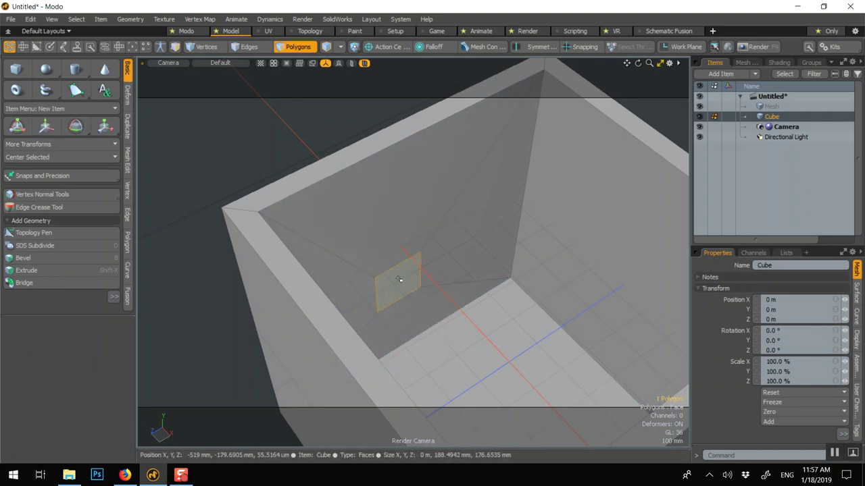
key(w)
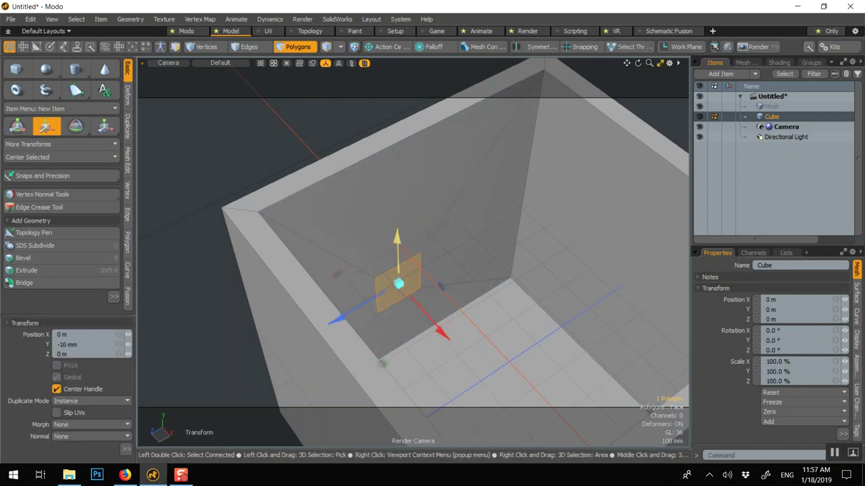
drag(399, 282, 399, 300)
key(space)
click(308, 136)
- Bevel the cube's outer side polygon facing negative X with a 310 mm inset
alt+drag(286, 145, 458, 158)
click(479, 197)
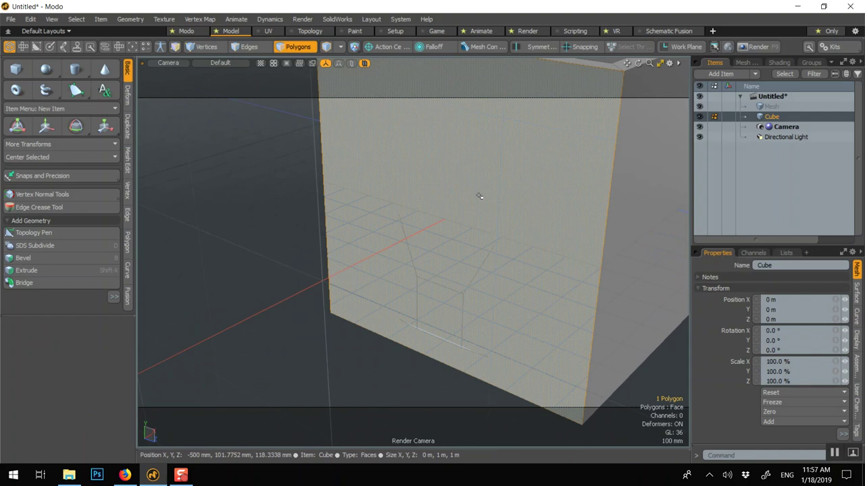
scroll(476, 198, down, 2)
alt+drag(410, 237, 464, 215)
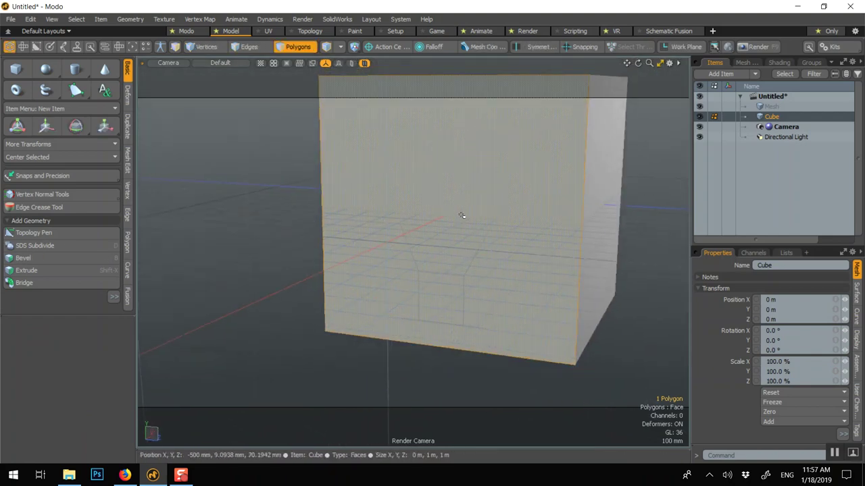
key(b)
drag(528, 227, 508, 222)
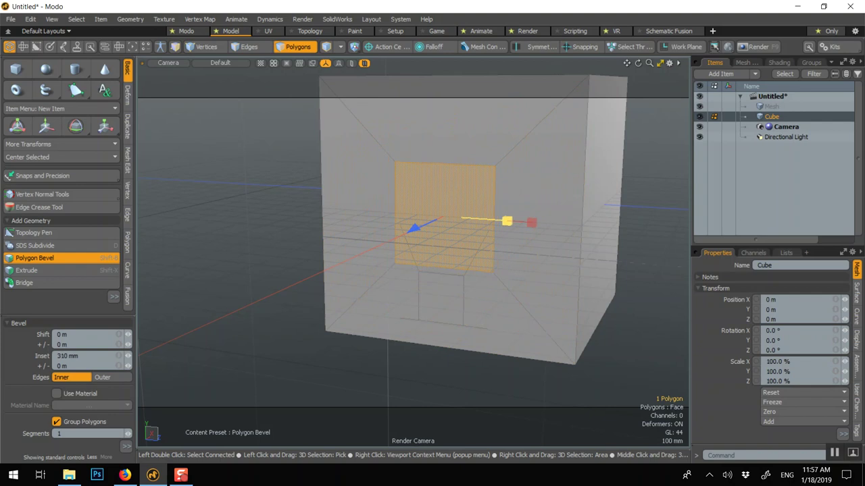
- Move the outer inset polygon down over the inner recess and scale it down to slightly larger than the recess
key(w)
drag(446, 132, 385, 258)
key(r)
key(w)
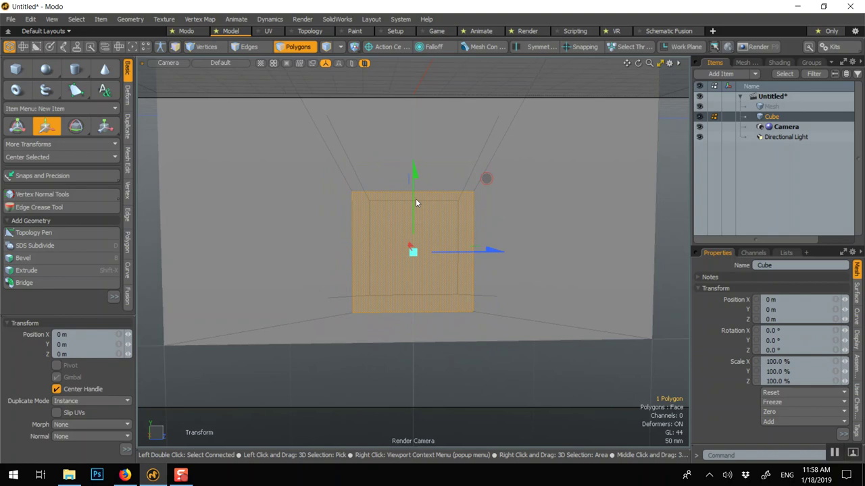
drag(415, 199, 415, 194)
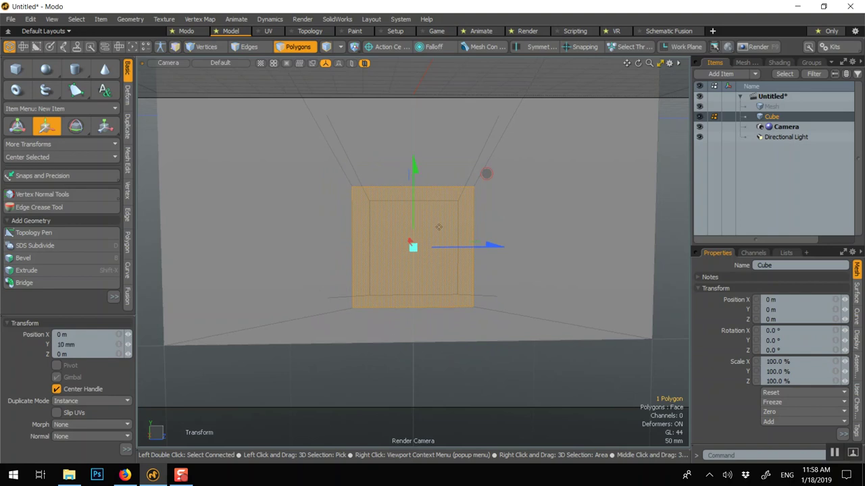
- Bevel the outer polygon again with a 31.5 mm inset to match the inner recess
key(b)
drag(500, 252, 501, 248)
drag(501, 247, 540, 247)
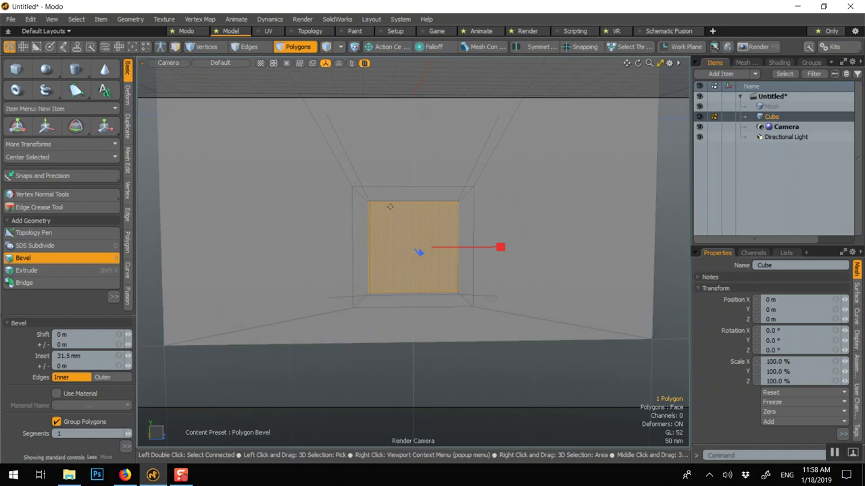
key(q)
- Bridge the outer inset polygon to the inner wall polygon with 0 segments to open a hole through the wall
scroll(429, 210, down, 1)
alt+drag(480, 154, 249, 259)
key(3)
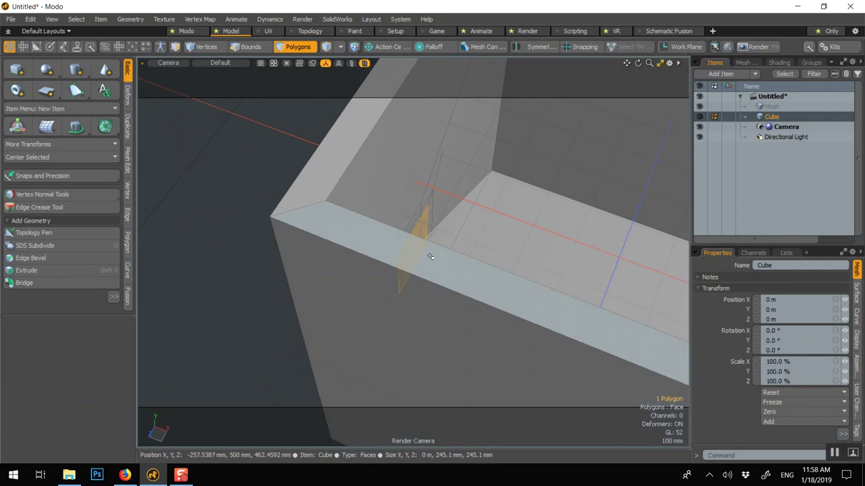
alt+drag(428, 232, 430, 242)
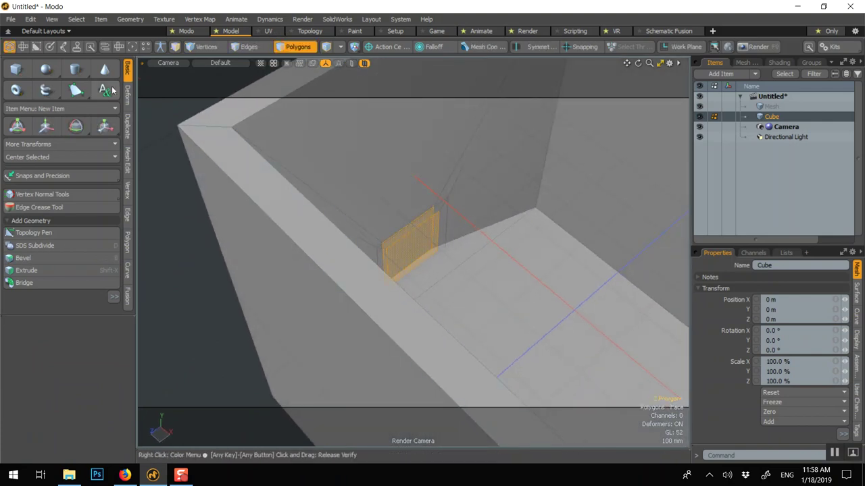
click(46, 284)
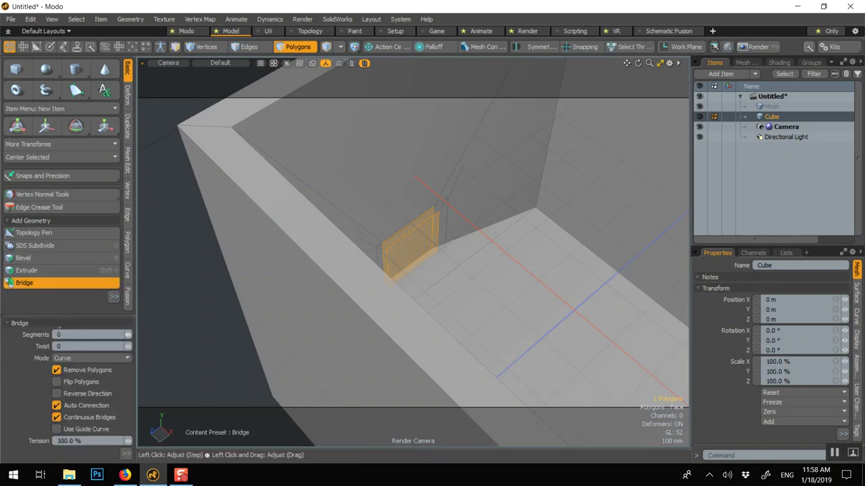
key(space)
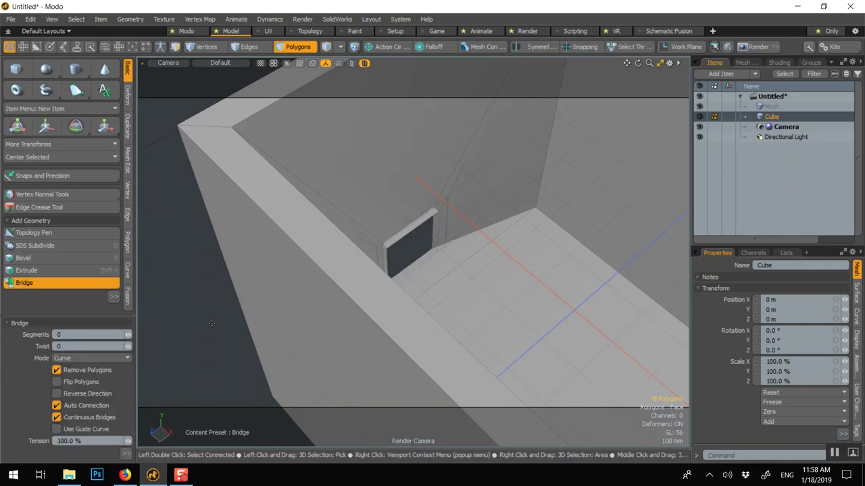
key(space)
alt+drag(212, 323, 425, 311)
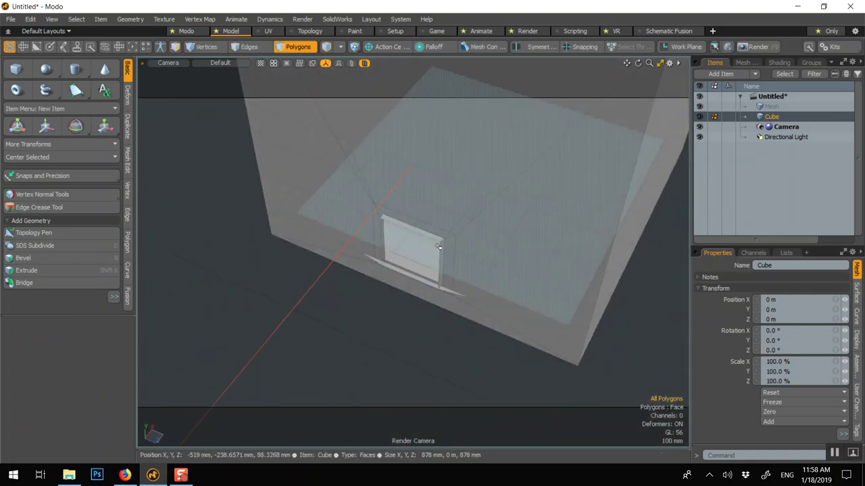
drag(436, 231, 438, 238)
shift+click(449, 250)
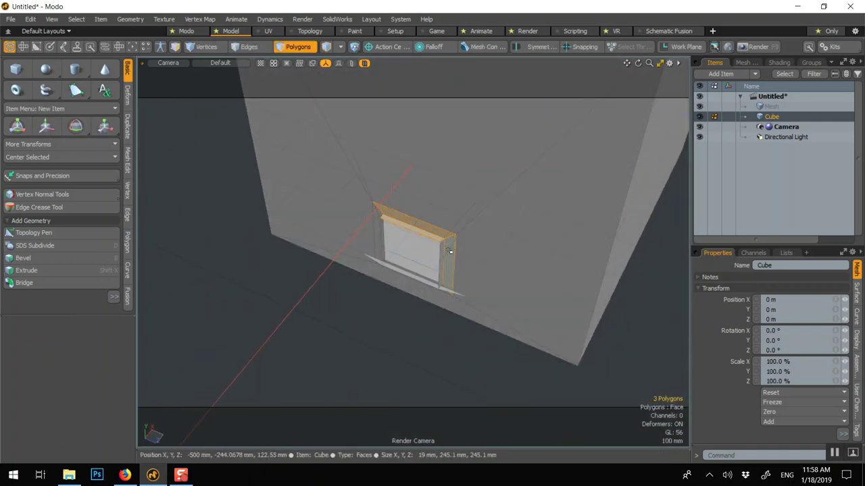
double_click(449, 250)
click(384, 303)
- Select the four frame polygons around the hole's outer side and move them -58 mm along X
scroll(407, 250, up, 1)
mouse_move(407, 251)
alt+mouse_down()
mouse_move(374, 349)
mouse_move(403, 260)
alt+mouse_up()
click(385, 198)
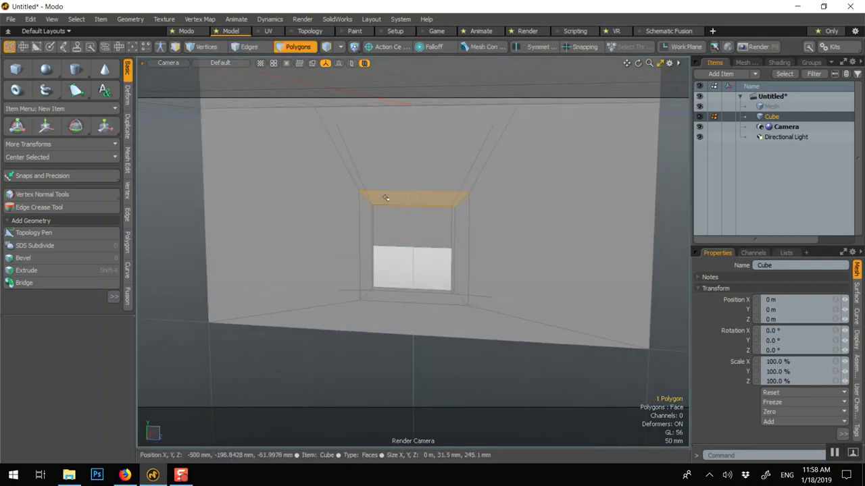
shift+click(365, 215)
shift+click(396, 297)
shift+click(460, 251)
key(w)
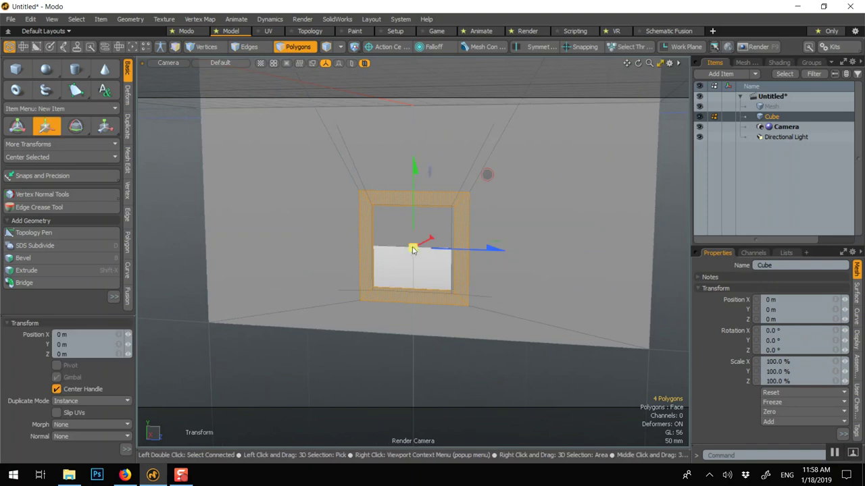
drag(430, 241, 422, 244)
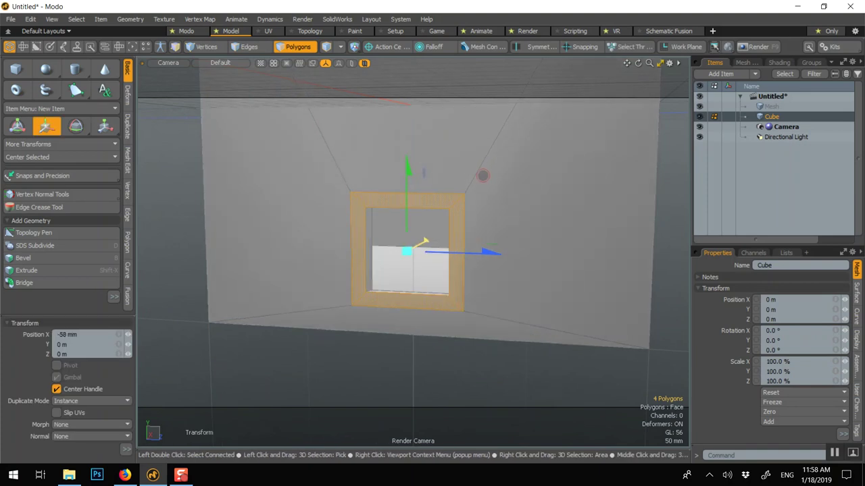
key(q)
- Bevel the four frame polygons outward as a group to form the first hollow stem section
scroll(412, 244, down, 5)
alt+drag(341, 313, 354, 291)
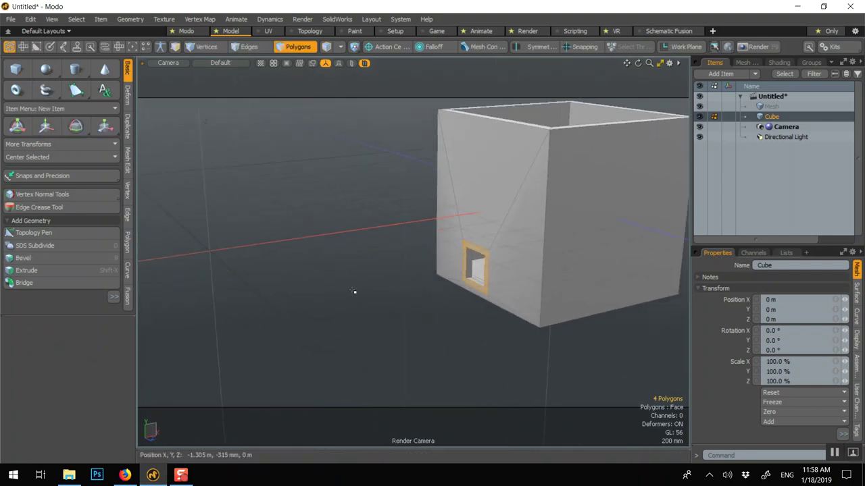
key(b)
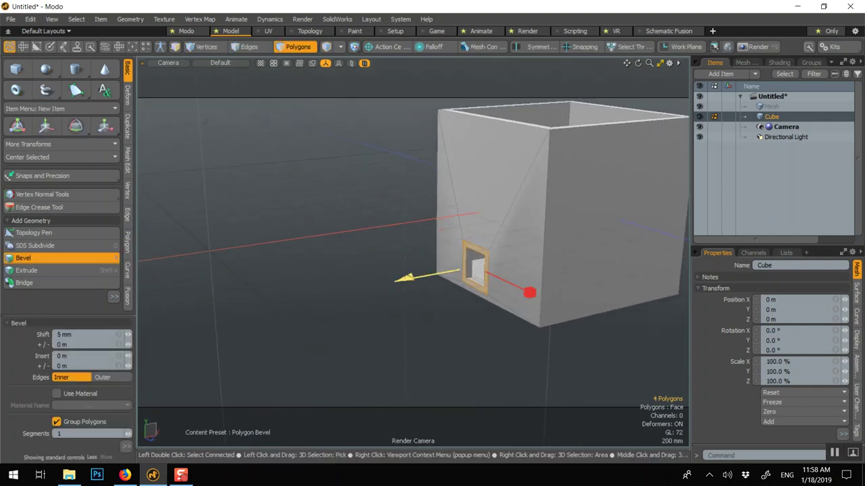
drag(404, 278, 209, 313)
- Raise the stem's end frame and scale it down to taper the first section
key(w)
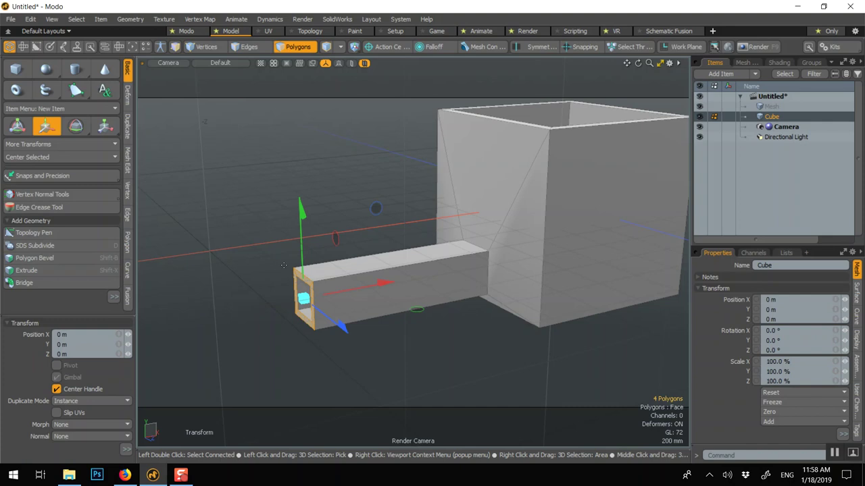
drag(303, 298, 295, 210)
key(r)
- Rotate the stem's end frame about Z to face downward and bevel it with a 745 mm shift as the second section
key(e)
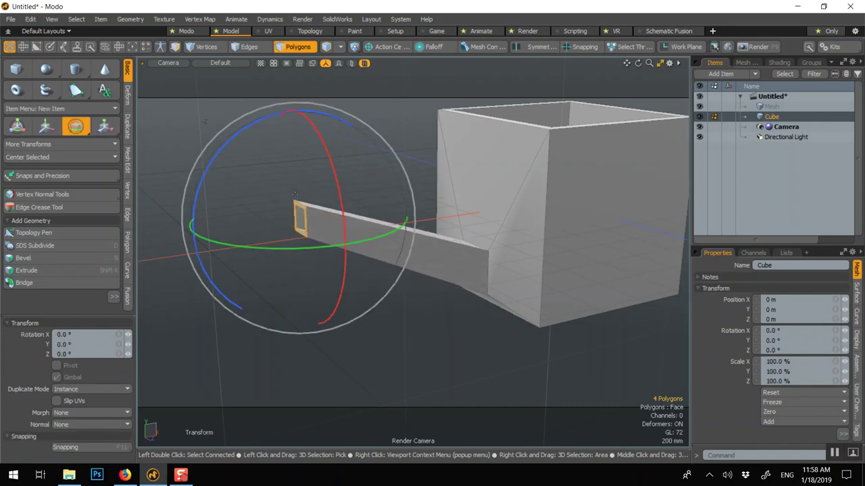
drag(248, 124, 226, 165)
key(b)
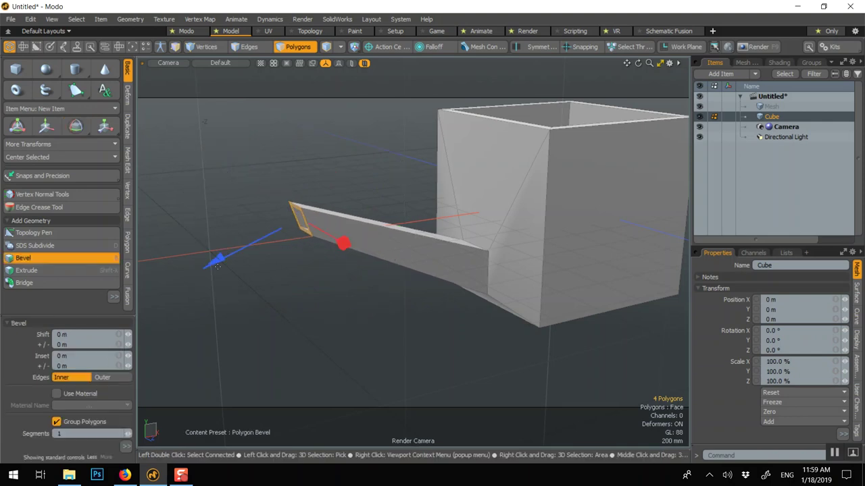
drag(216, 260, 53, 349)
scroll(217, 296, down, 1)
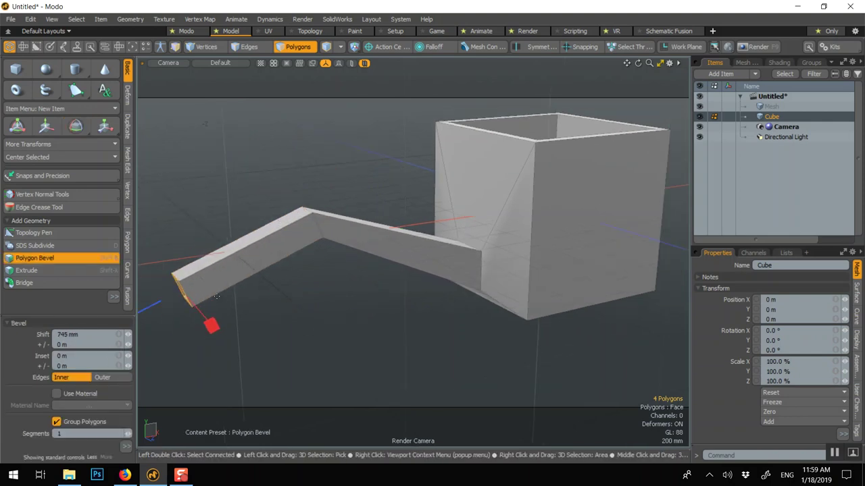
- Scale down the frame at the stem's end to taper the second section
key(r)
drag(181, 290, 138, 291)
key(q)
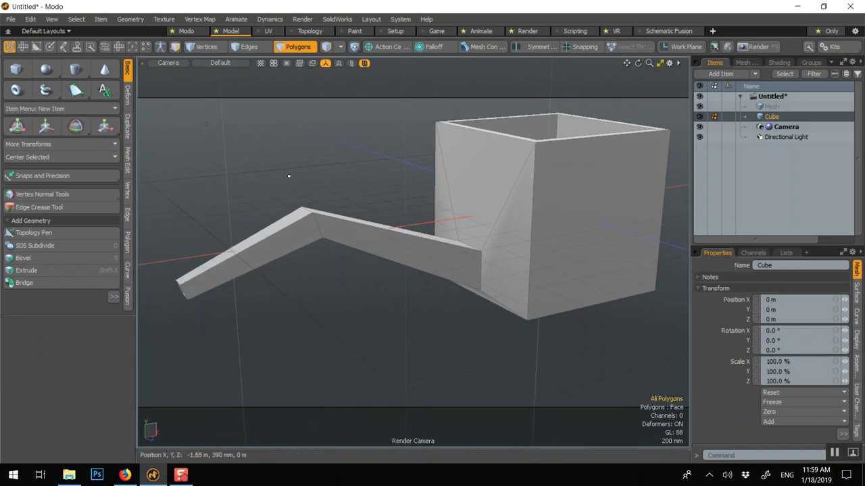
- Bevel the stem's end frame together with the four rim polygons around the bowl's opening, using 0 m shift and inset
key(ctrl+z)
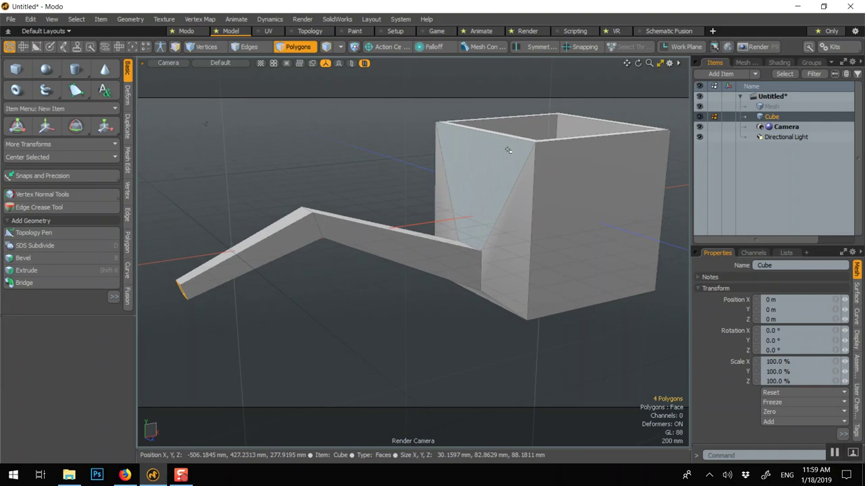
alt+drag(513, 164, 510, 186)
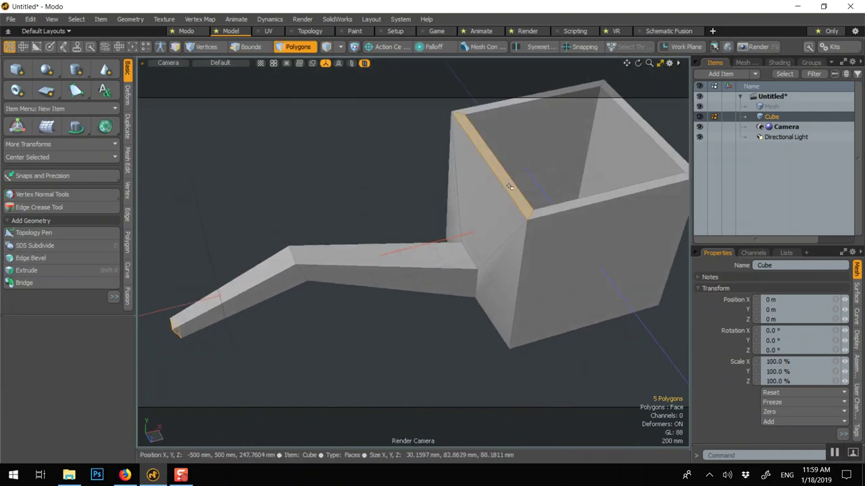
shift+click(640, 120)
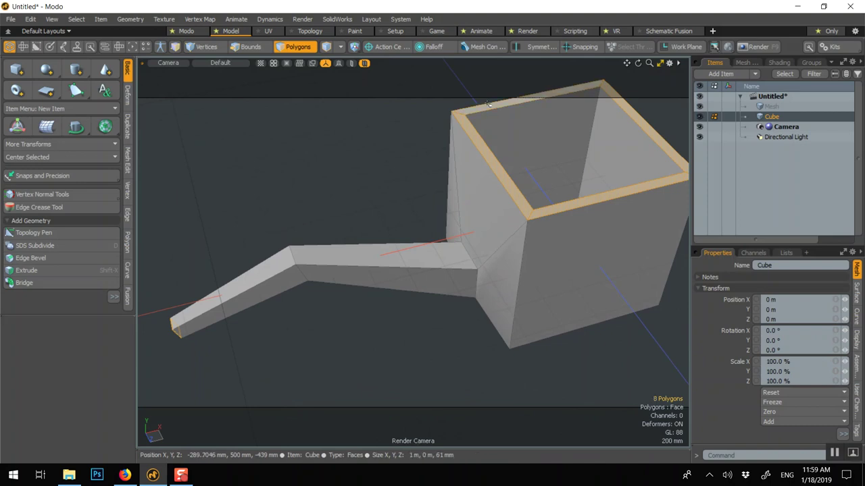
key(b)
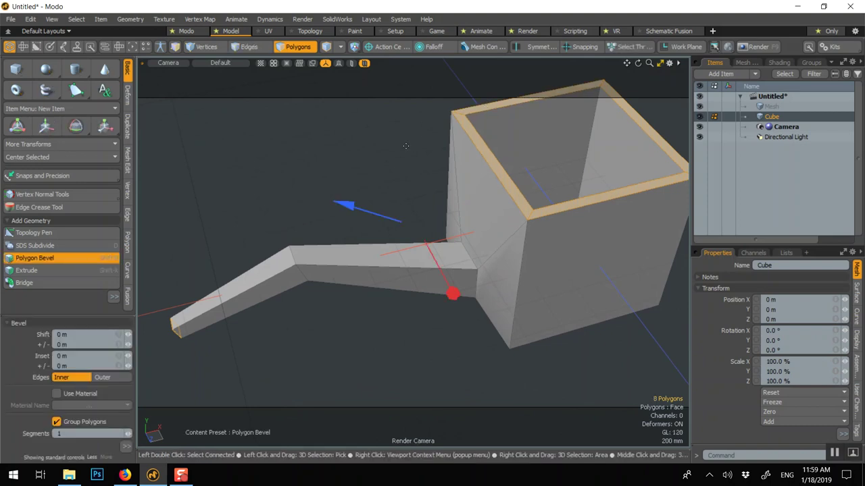
key(space)
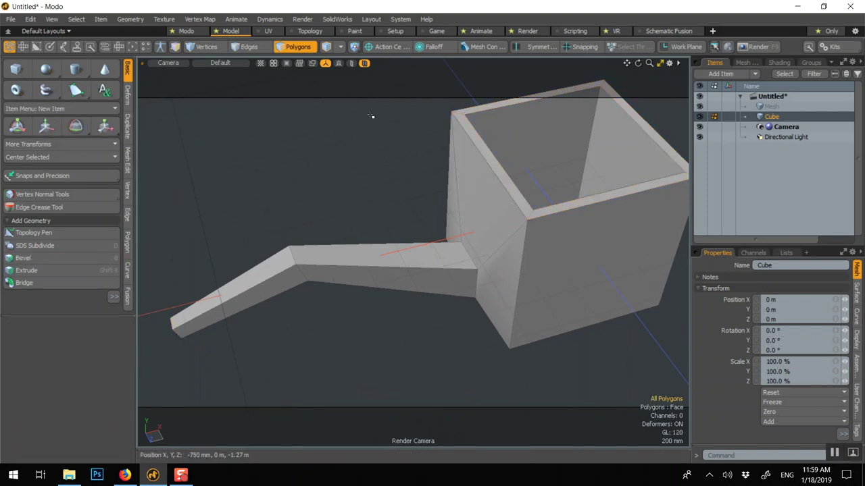
key(F5)
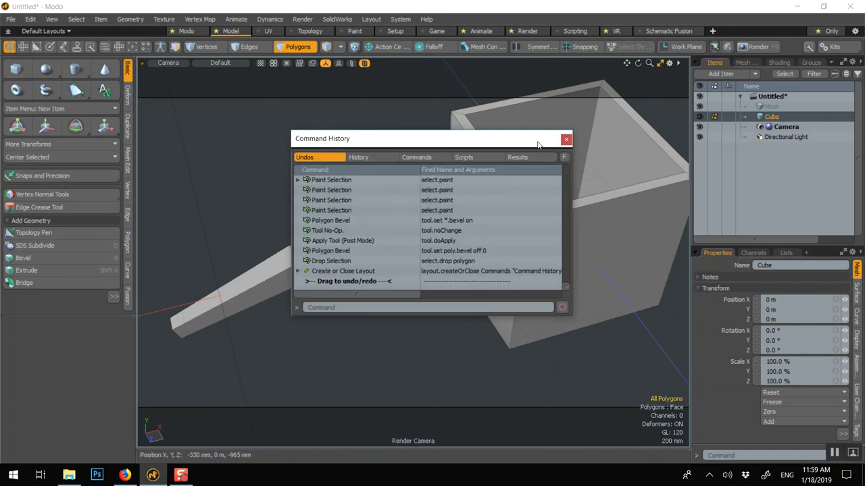
click(566, 140)
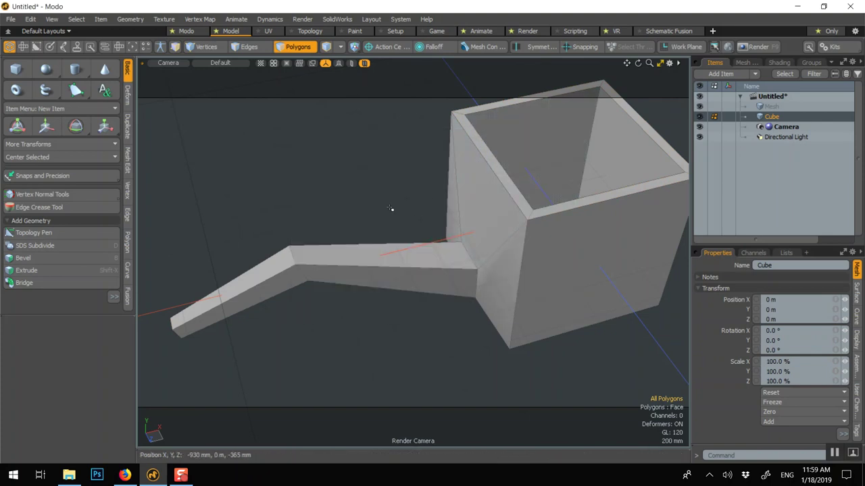
- Preview the pipe as a smooth subdivision surface from another angle and return it to plain polygons
key(5)
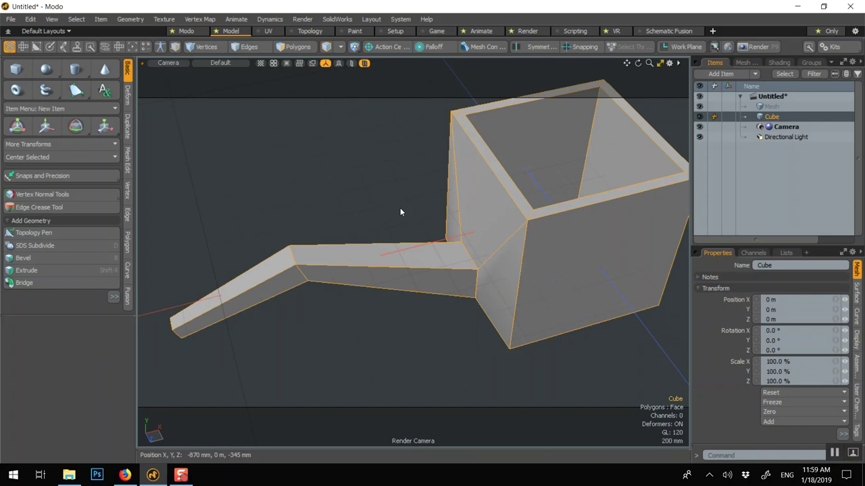
key(Tab)
alt+drag(400, 212, 418, 188)
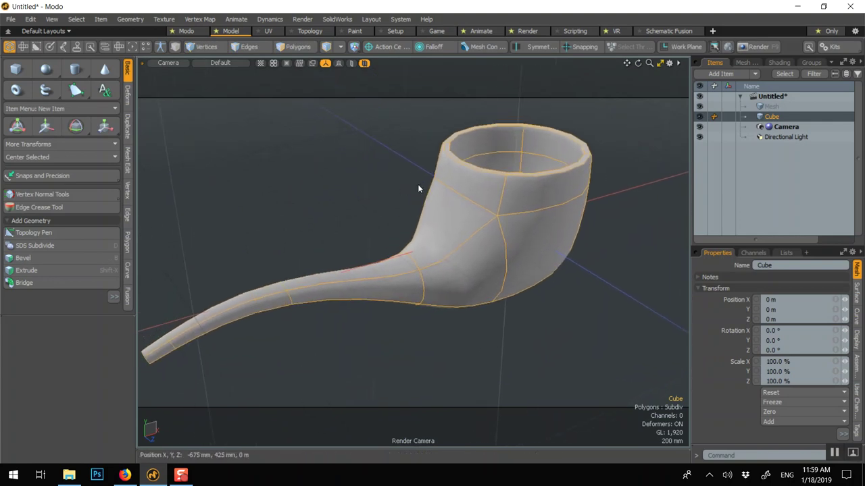
key(Tab)
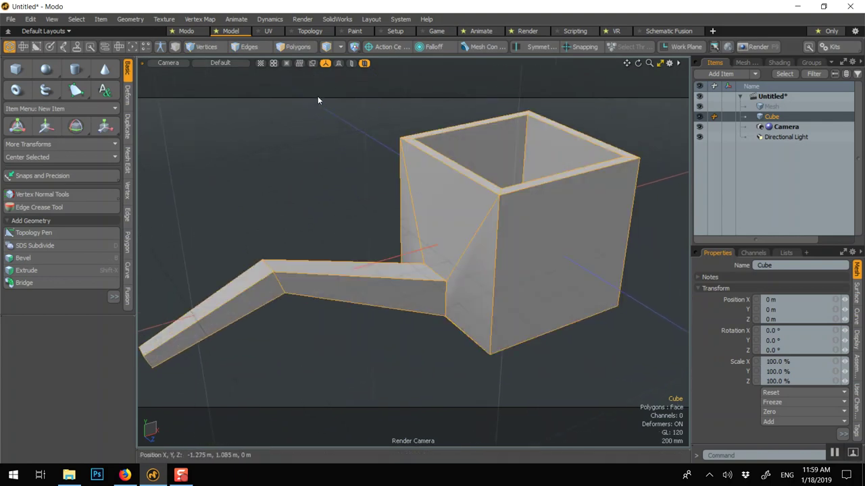
- Subdivide all of the pipe's polygons four times with the SDS Subdivide method at 0.0 % fractal and 179.0° max smooth angle
key(3)
key(shift+d)
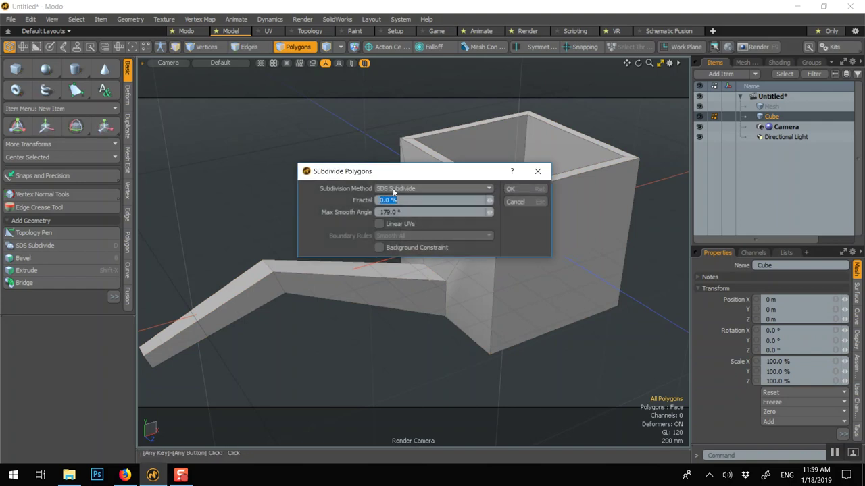
click(508, 190)
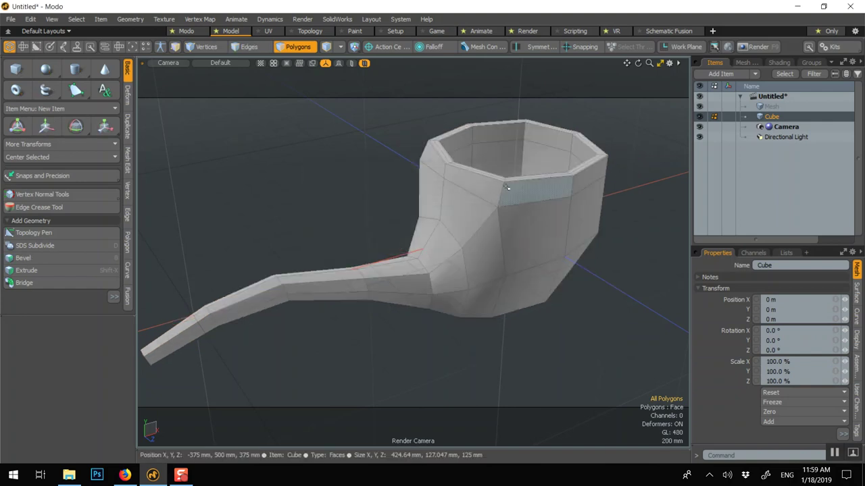
key(shift+d)
click(508, 191)
key(shift+d)
click(517, 189)
key(shift+d)
click(517, 190)
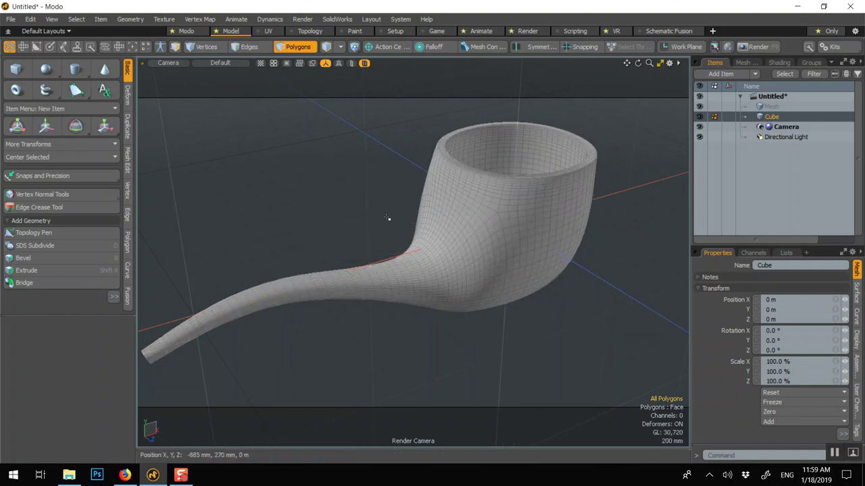
- Add dimensions to the pipe item to check its overall size, and remove them again
key(5)
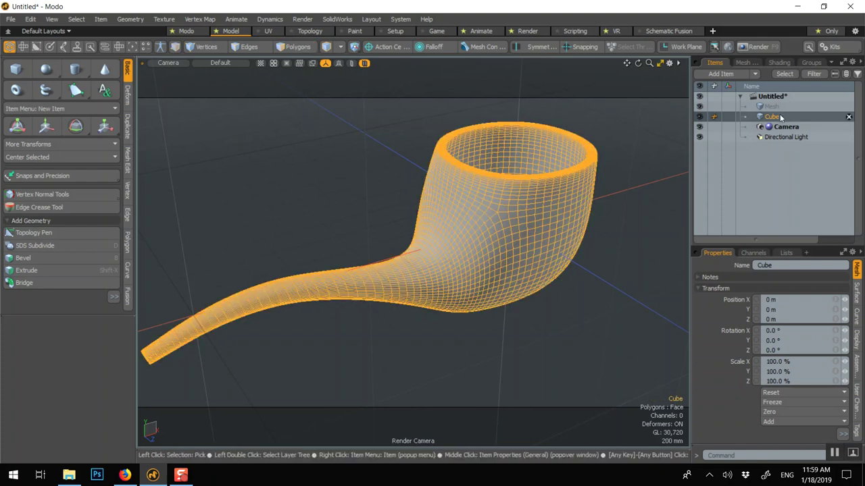
drag(774, 247, 775, 181)
click(858, 282)
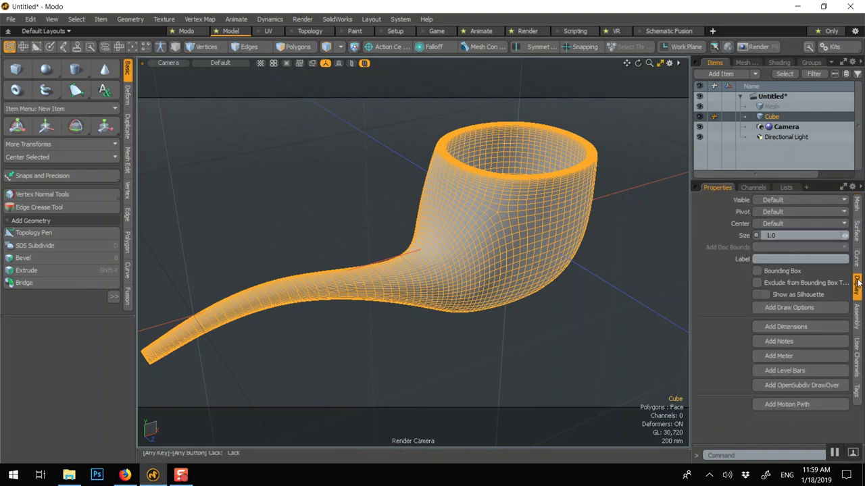
click(790, 327)
alt+drag(344, 272, 367, 304)
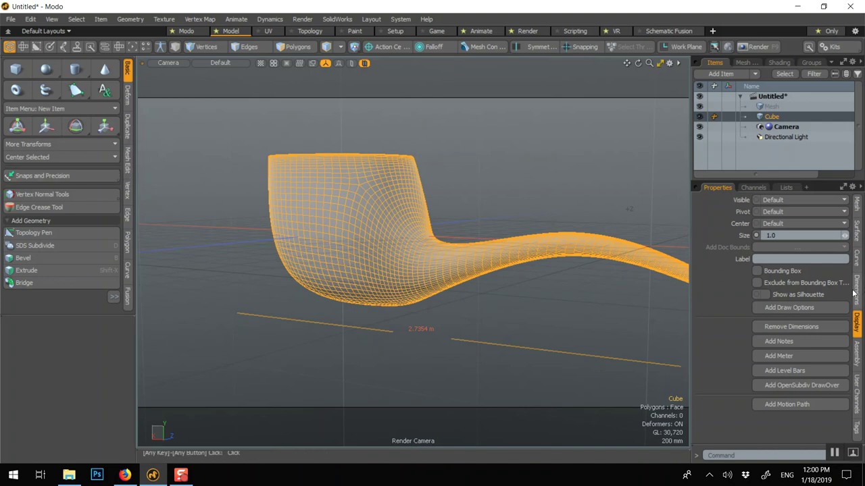
click(791, 326)
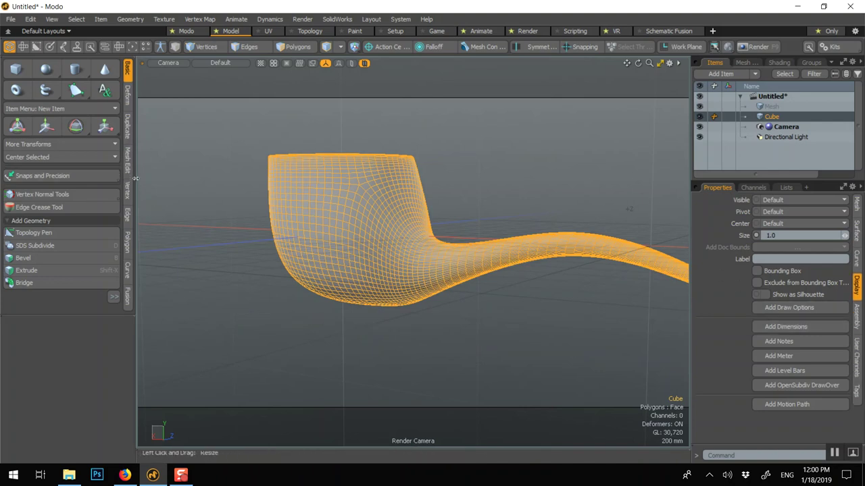
- Shrink the pipe uniformly with Absolute Scaling, entering 6 as the size along its longest axis
click(36, 176)
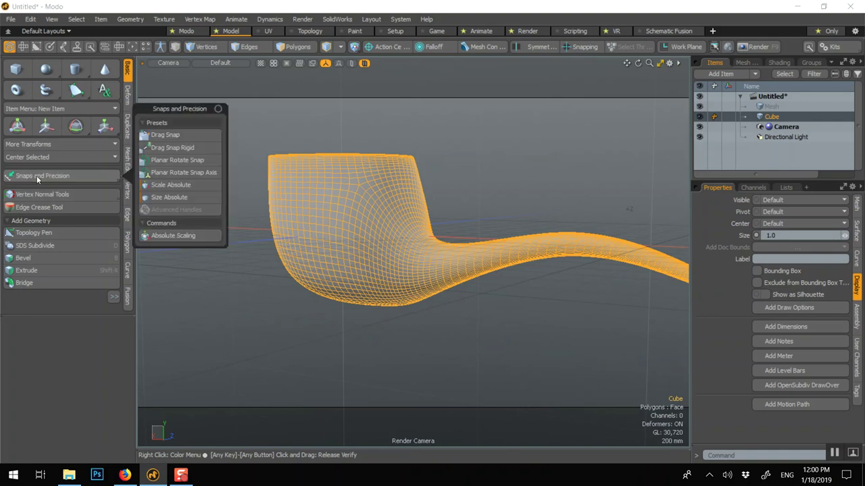
click(192, 235)
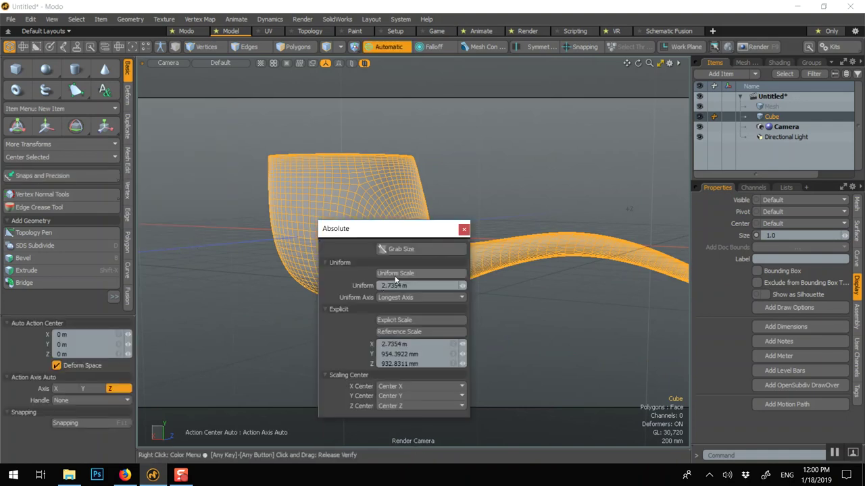
text(6)
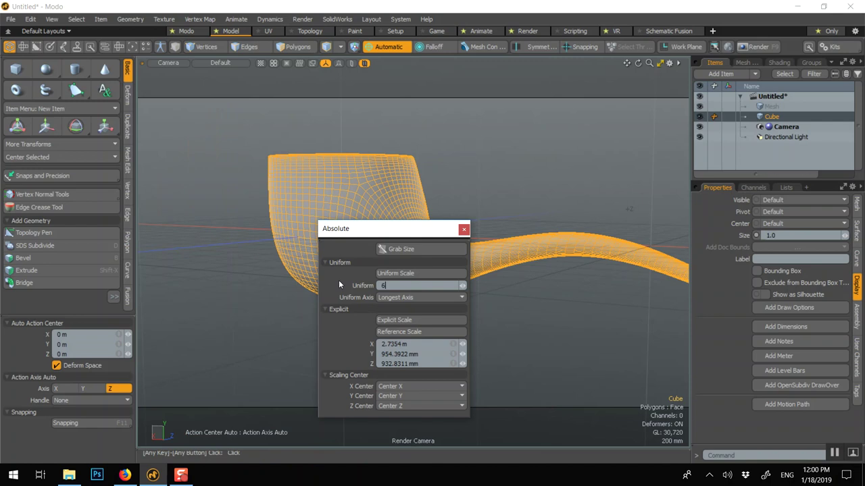
click(398, 273)
click(463, 231)
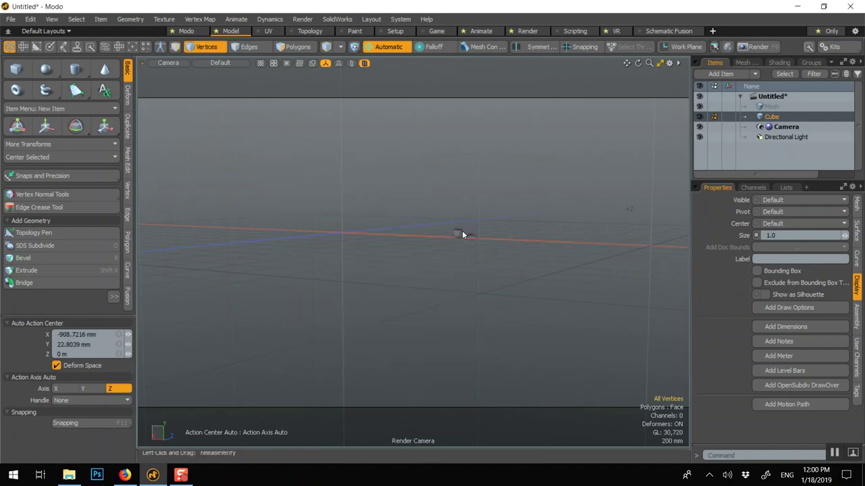
key(a)
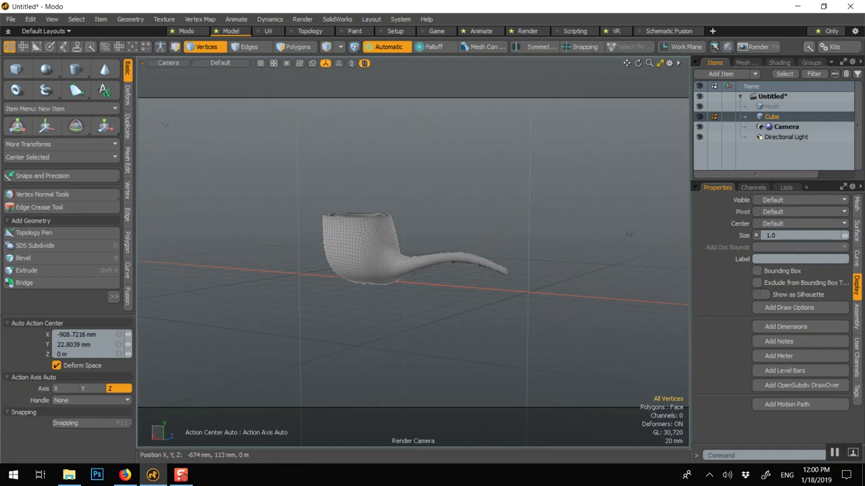
key(q)
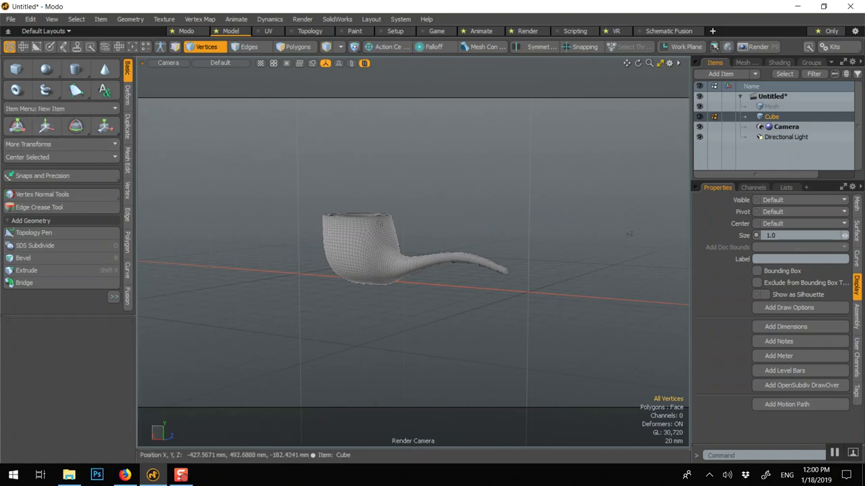
- Select the pipe item and export it in Stereolithography STL (*.STL) format
key(5)
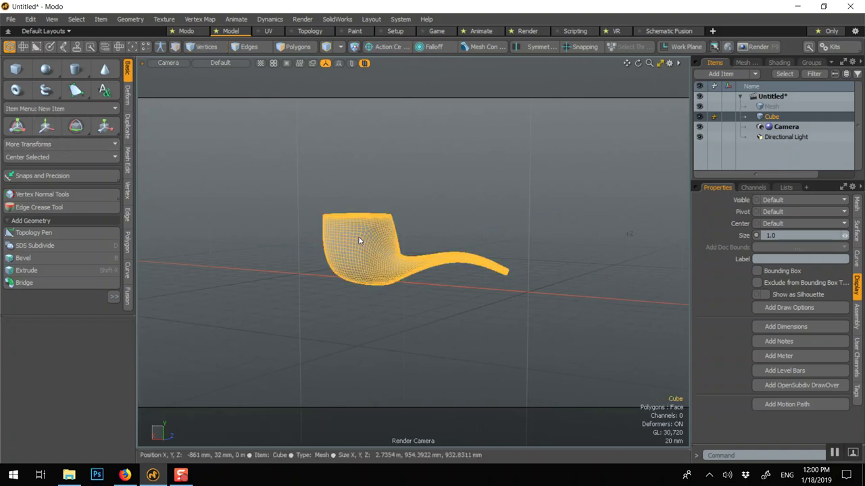
scroll(359, 240, up, 3)
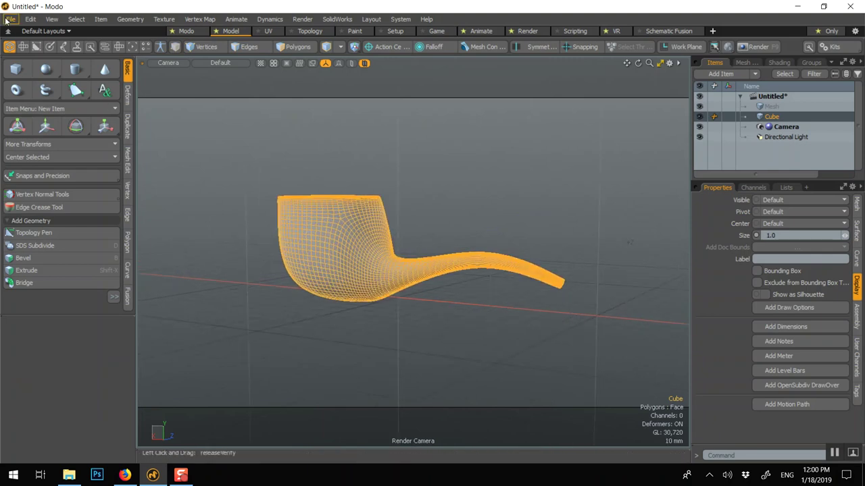
click(11, 19)
click(32, 163)
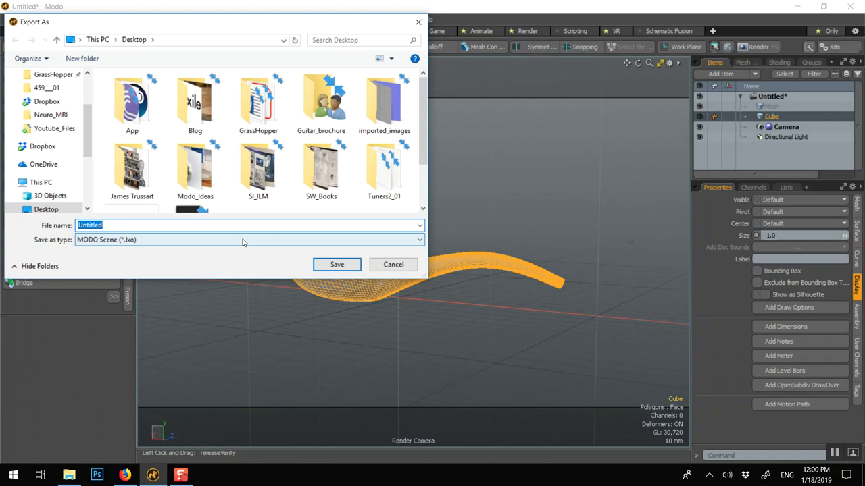
click(245, 243)
click(231, 381)
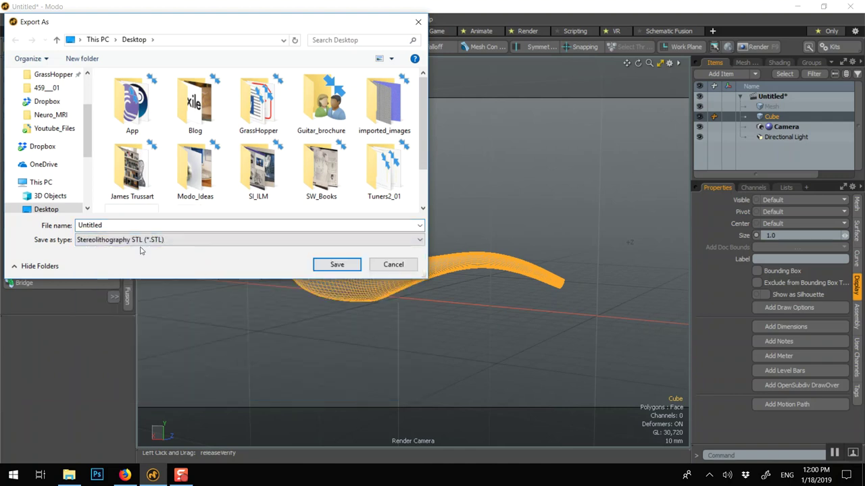